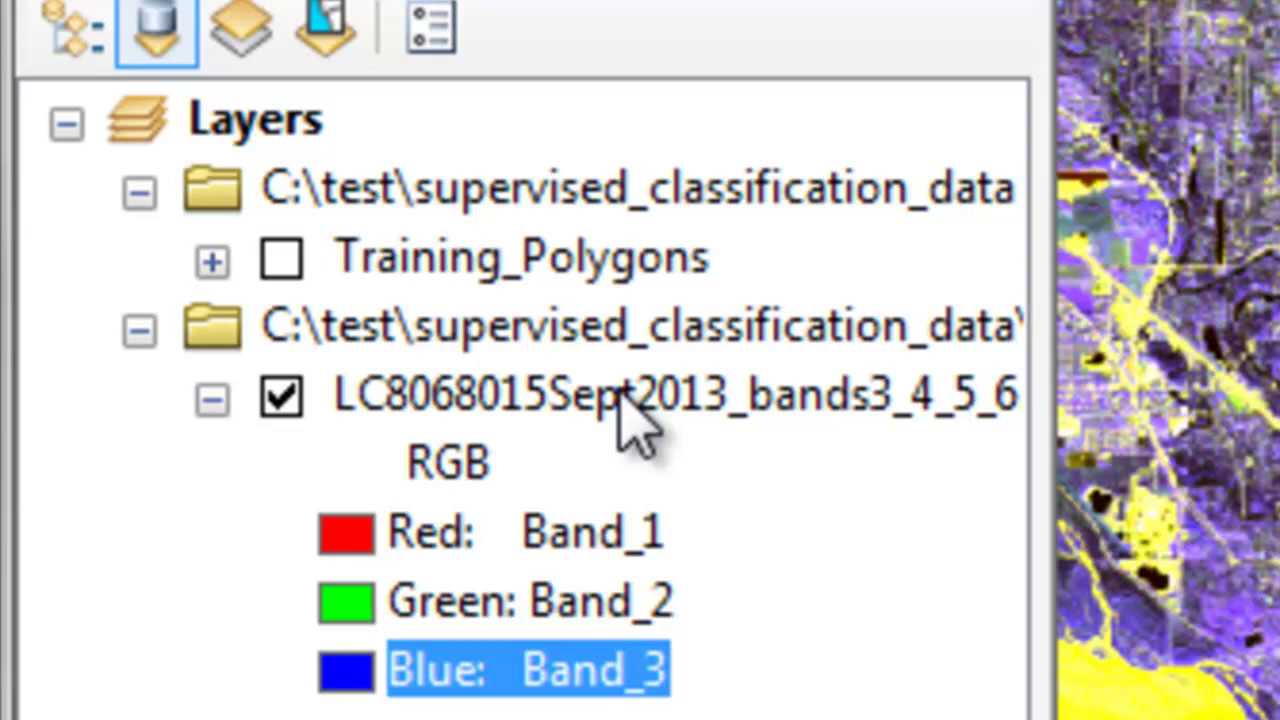
- Change the Landsat layer's symbology to a Stretched greyscale of Band_1
right_click(622, 395)
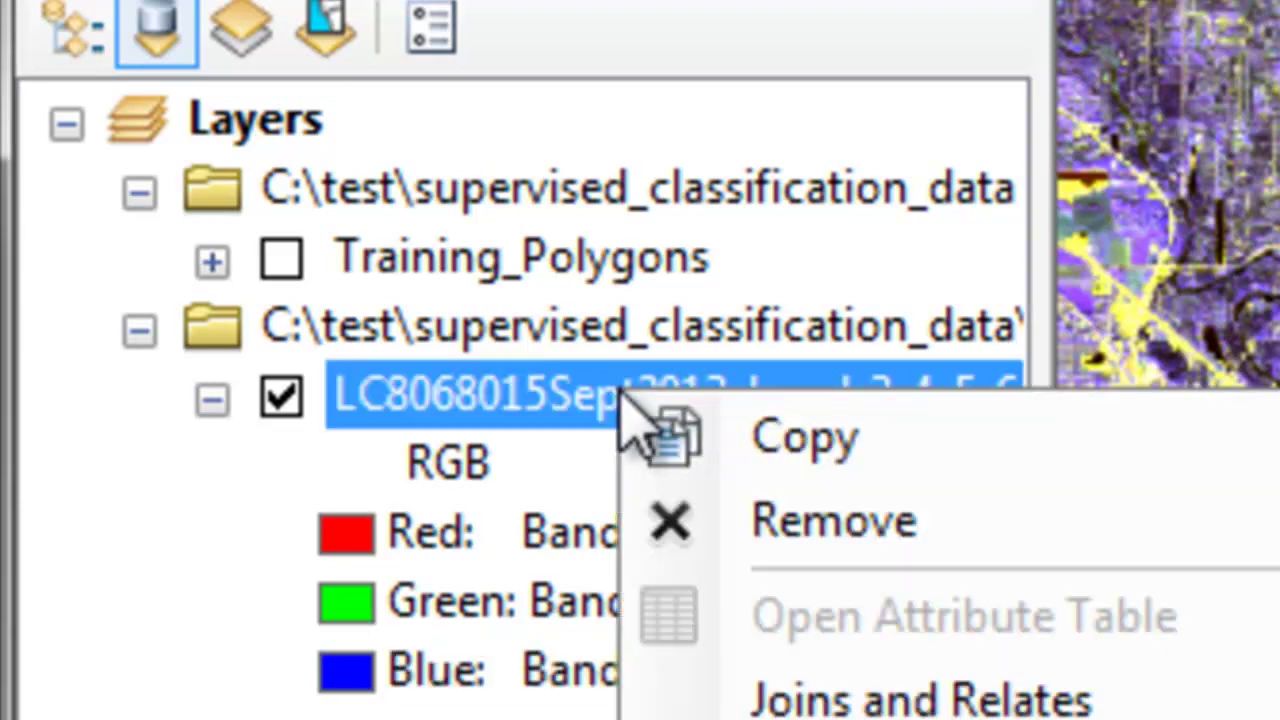
click(760, 719)
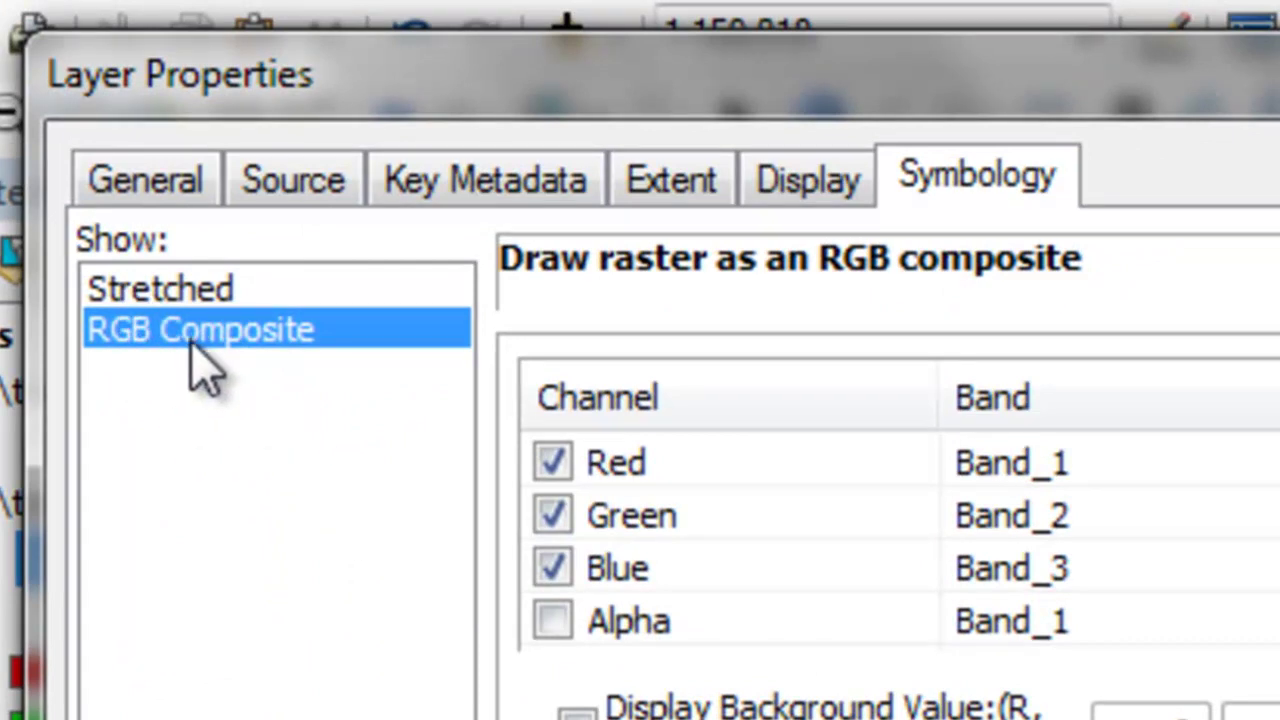
click(140, 290)
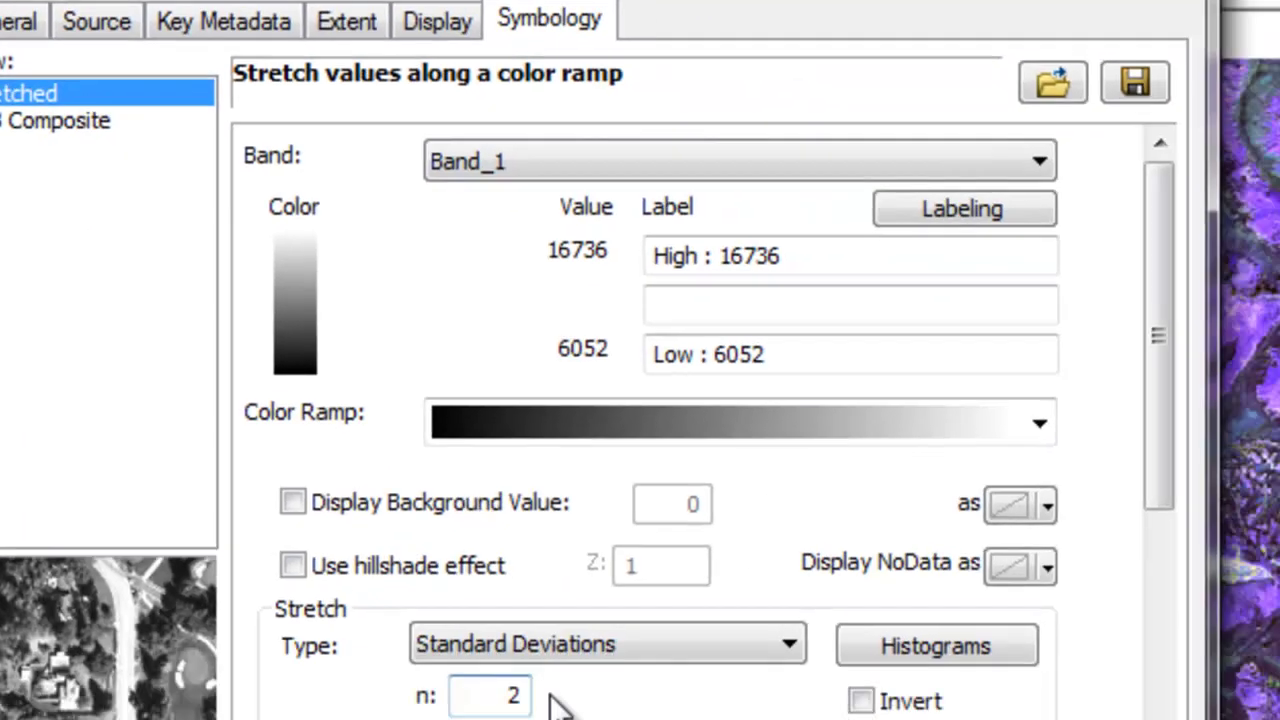
click(927, 719)
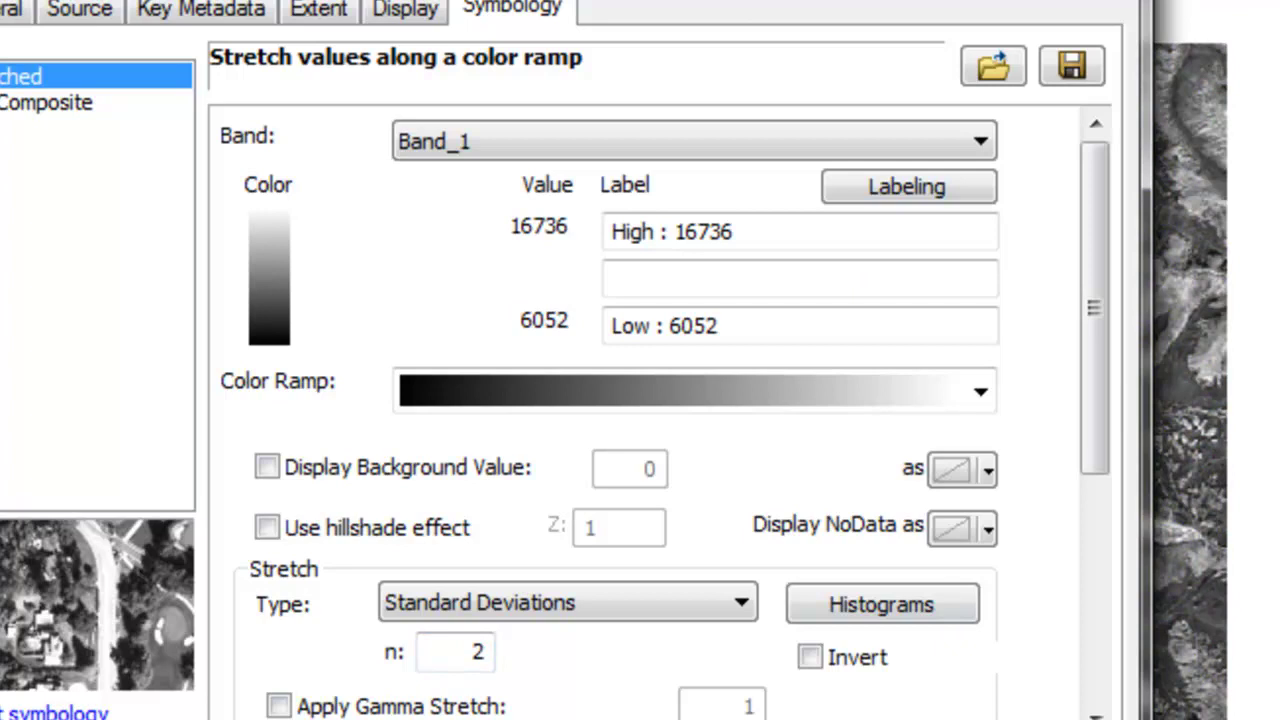
key(Return)
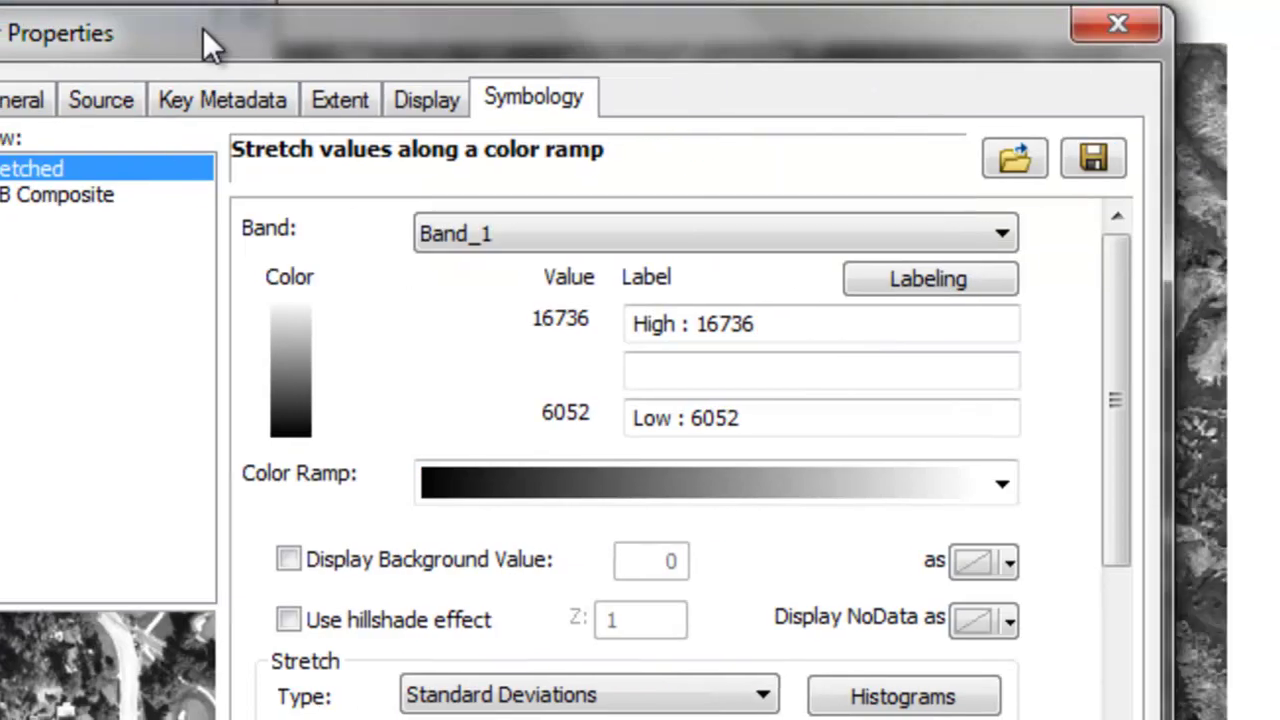
- Switch the greyscale stretch from Band_1 to Band_2, then Band_3, and on to Band_4
click(989, 232)
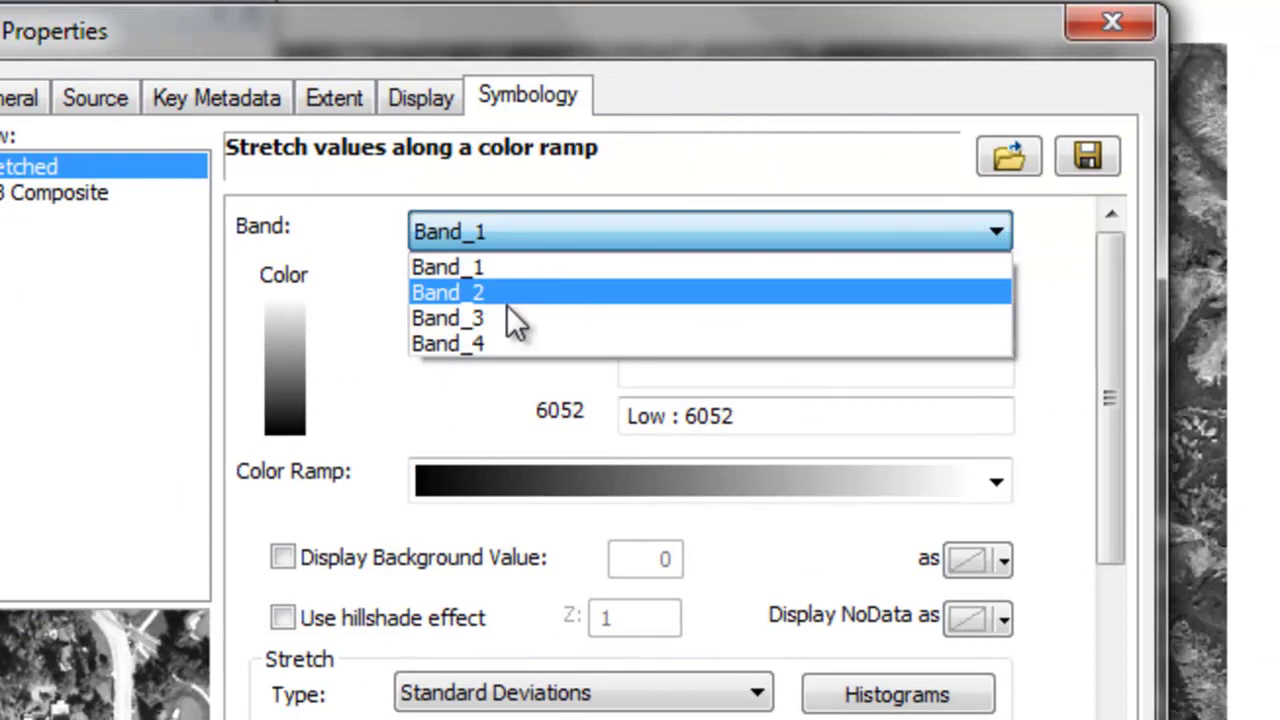
click(488, 293)
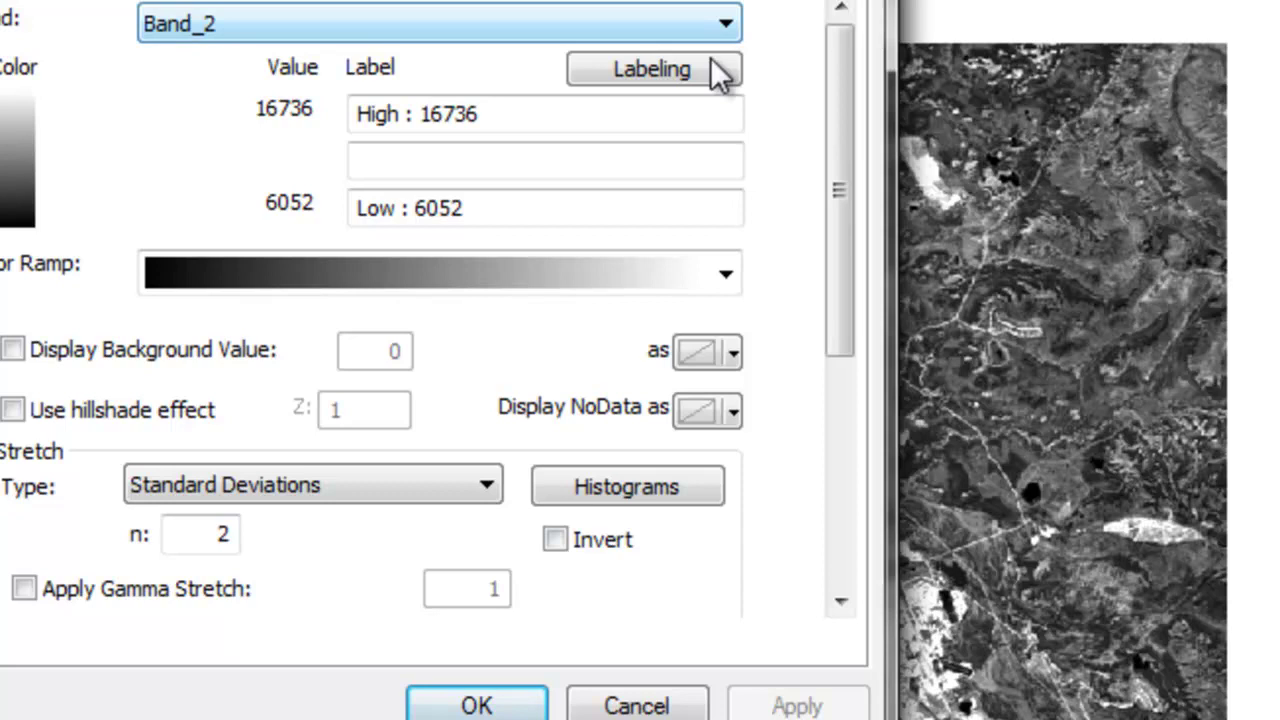
click(730, 26)
click(285, 114)
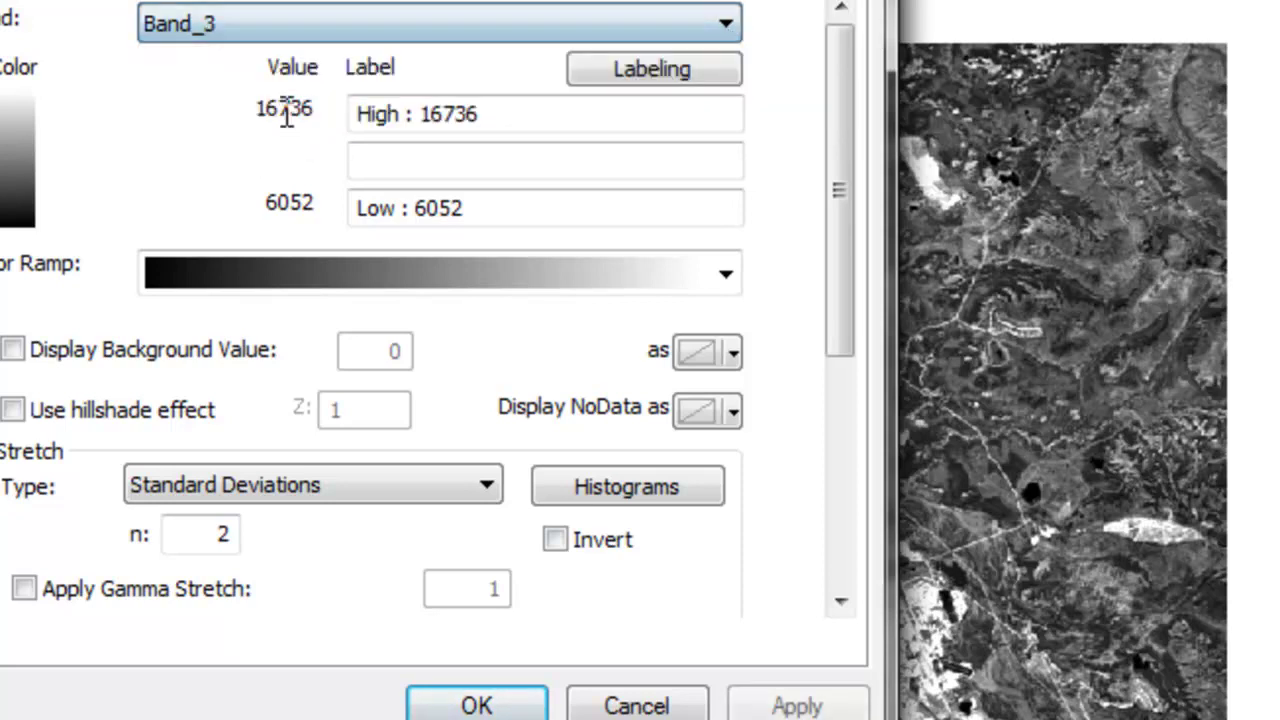
key(Return)
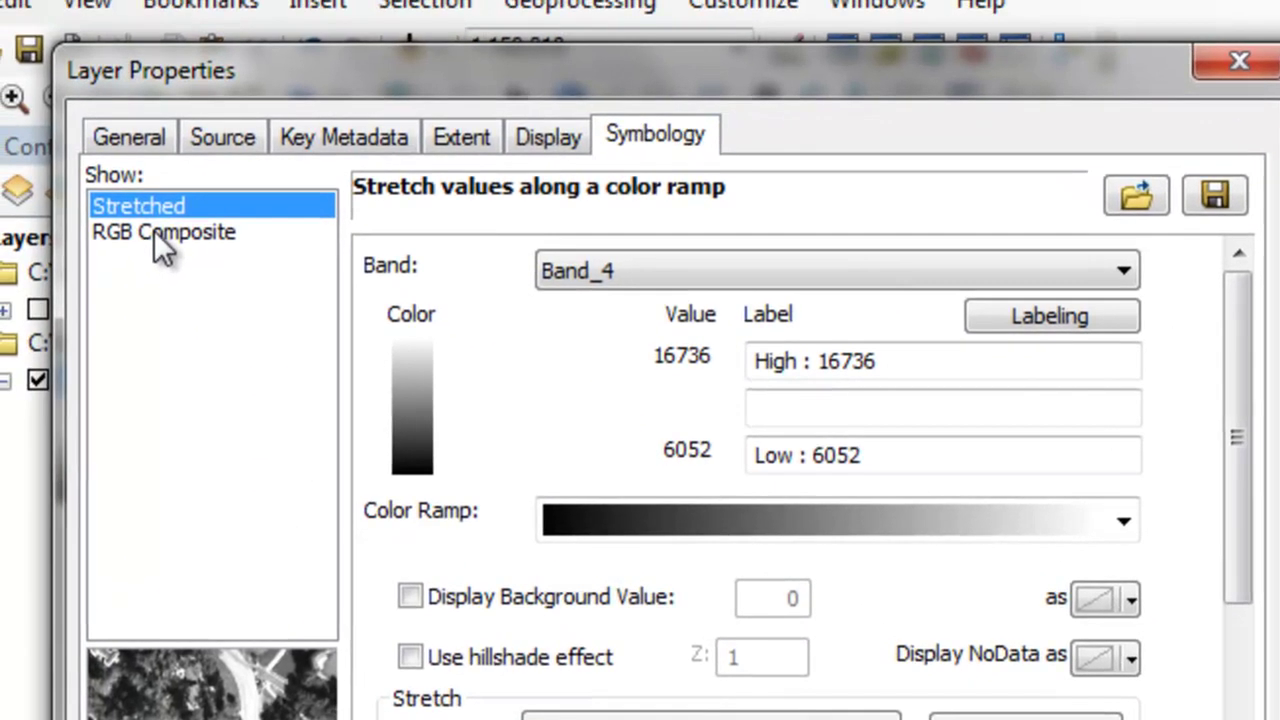
- Show an RGB Composite with Band_3 as Red, Band_2 as Green and Band_1 as Blue
click(5, 100)
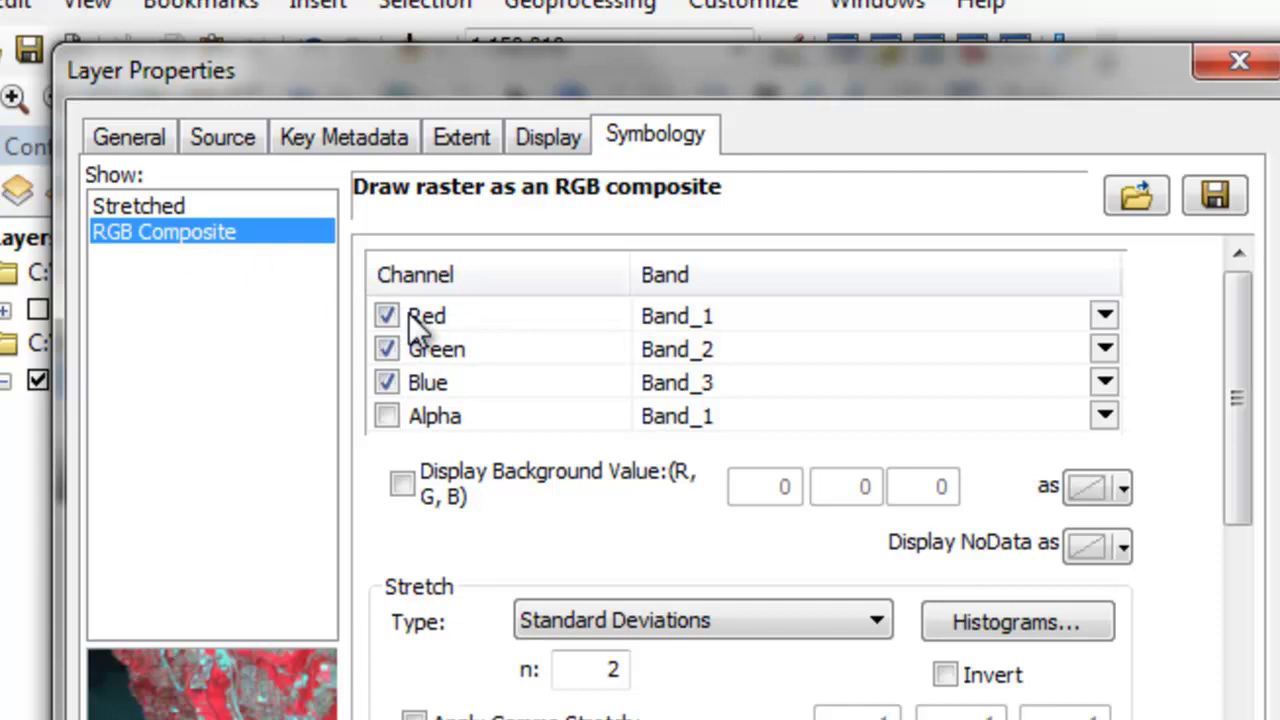
click(1104, 316)
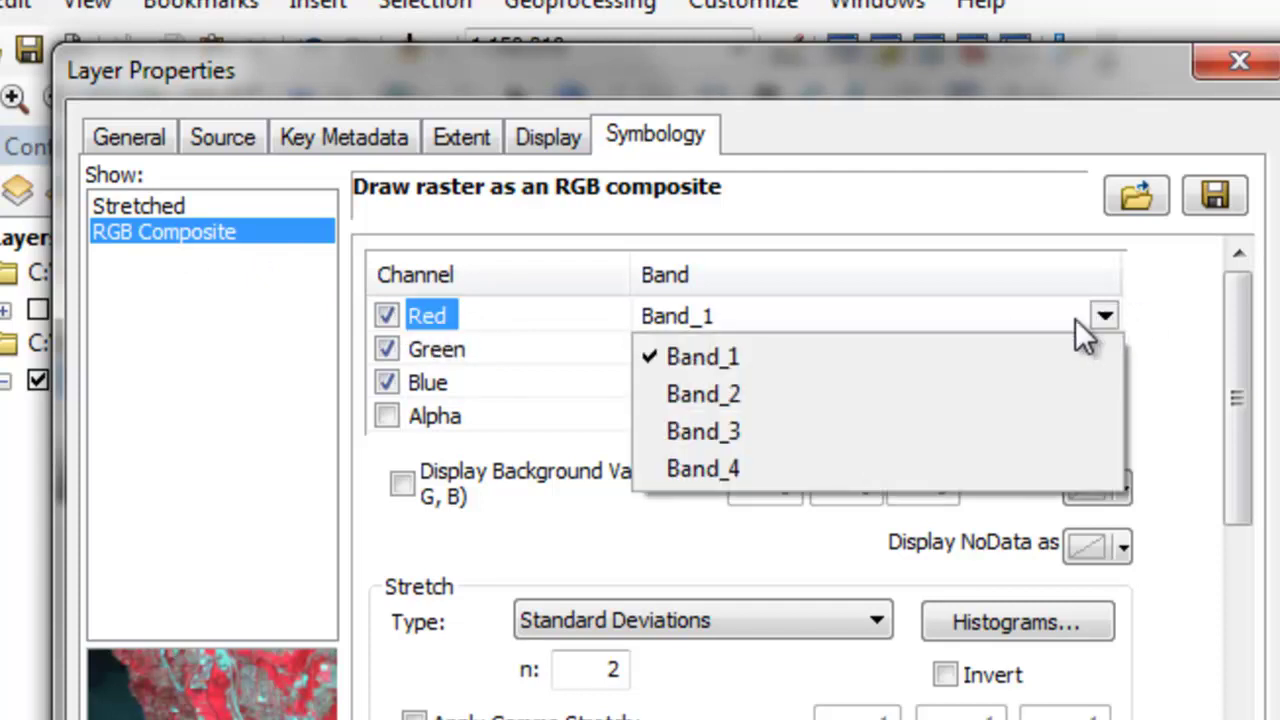
click(800, 430)
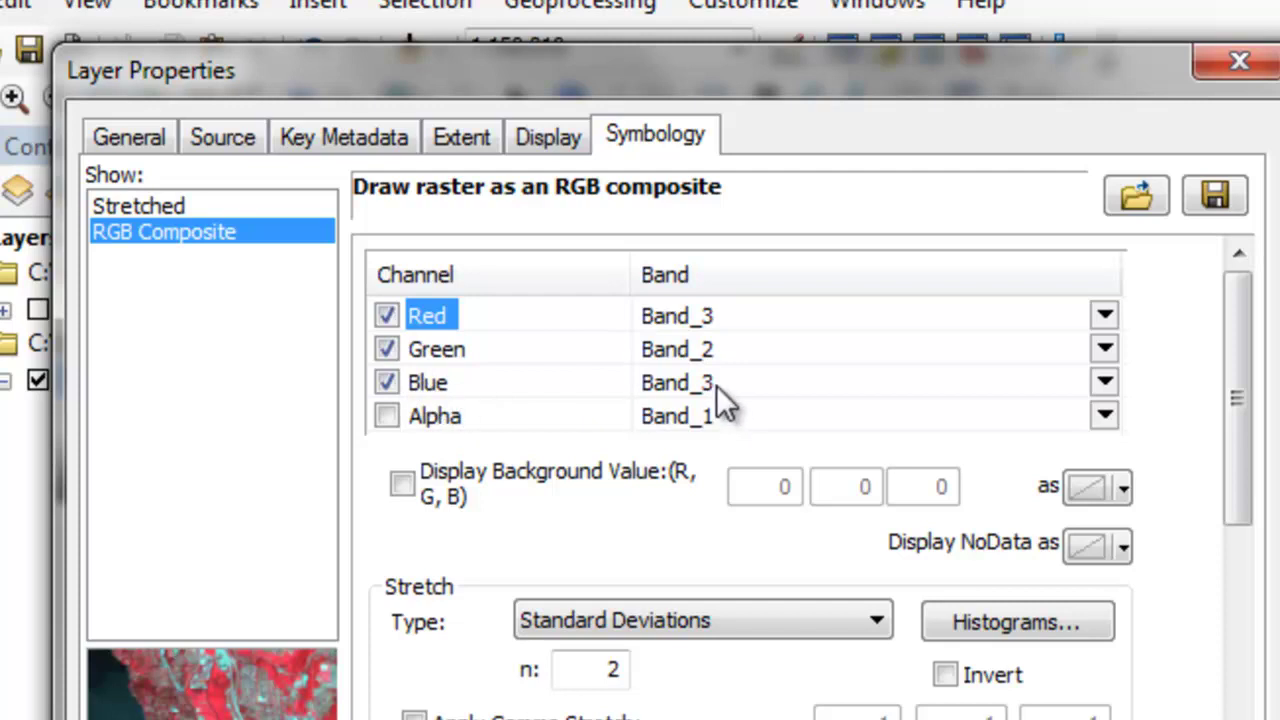
click(1104, 382)
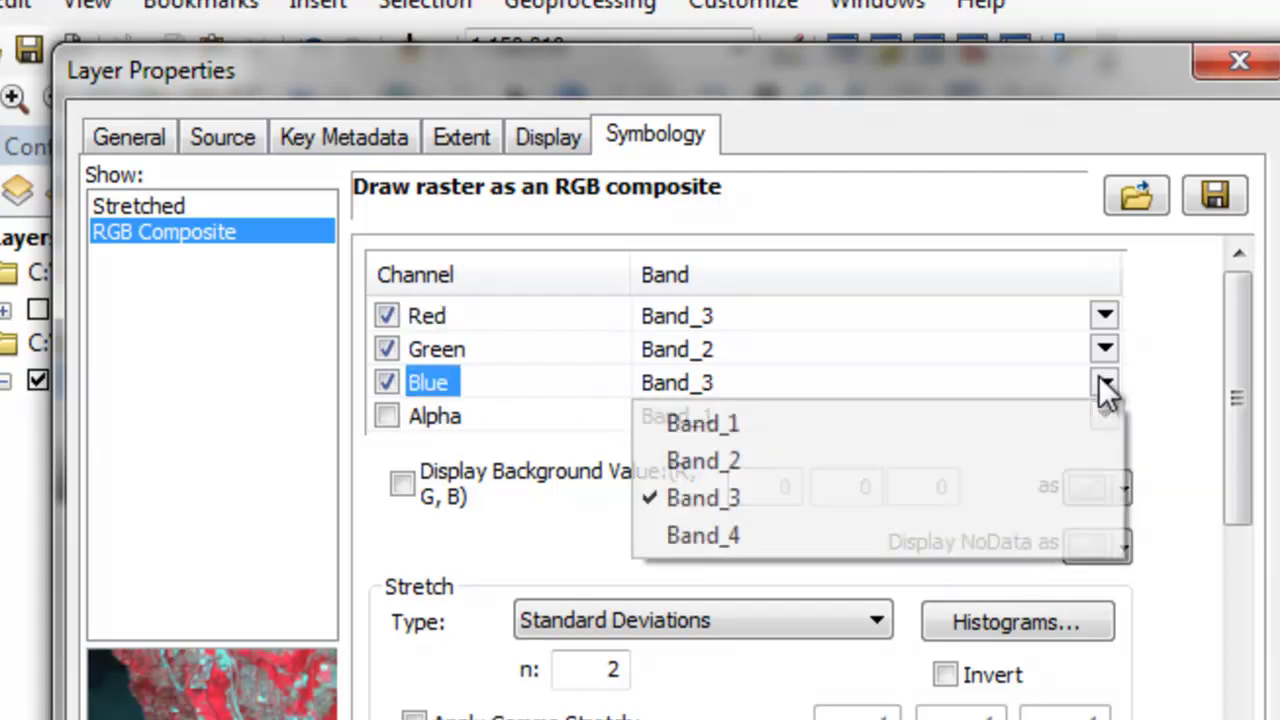
click(712, 414)
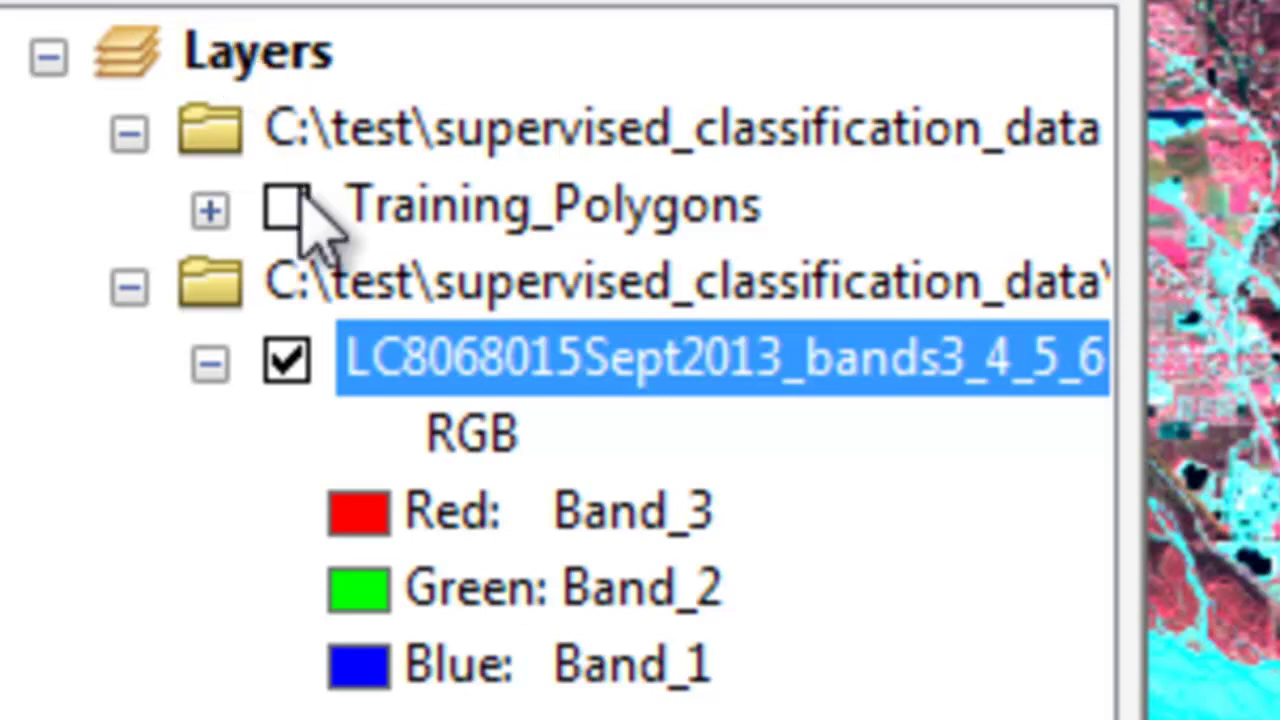
- Expand Training_Polygons to show its LandCover classes and open its attribute table
click(208, 211)
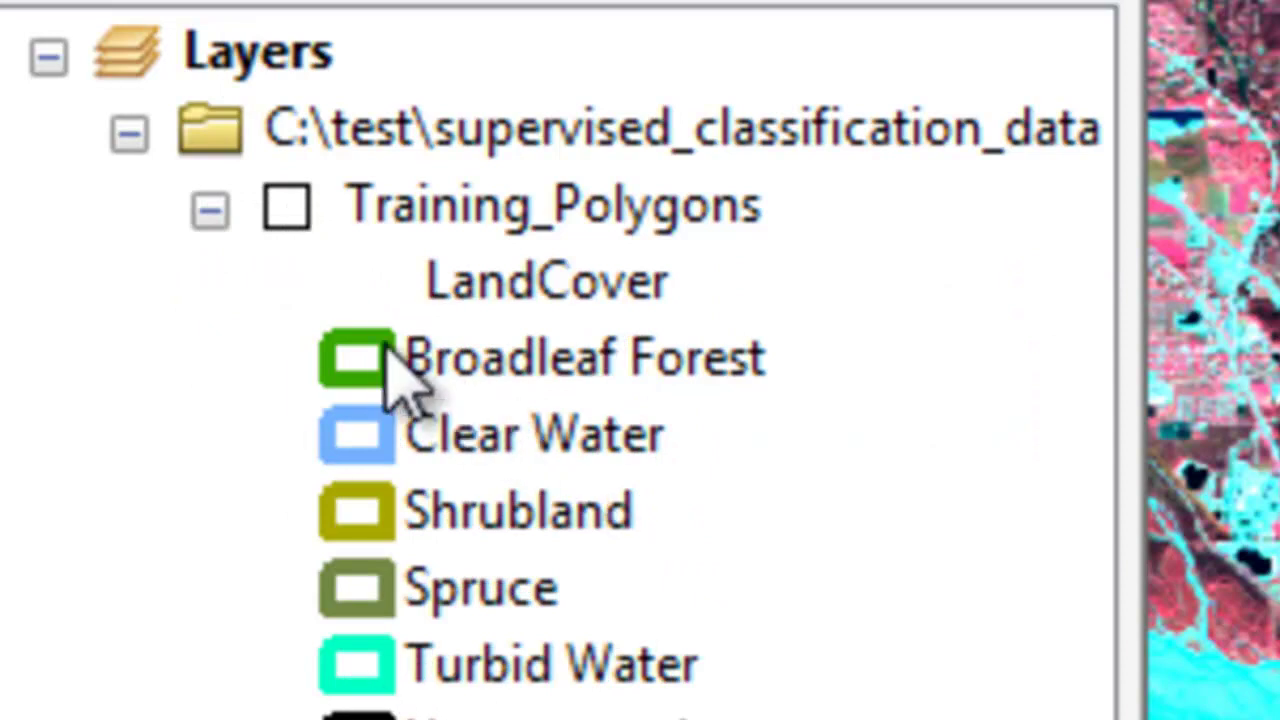
click(545, 205)
right_click(545, 205)
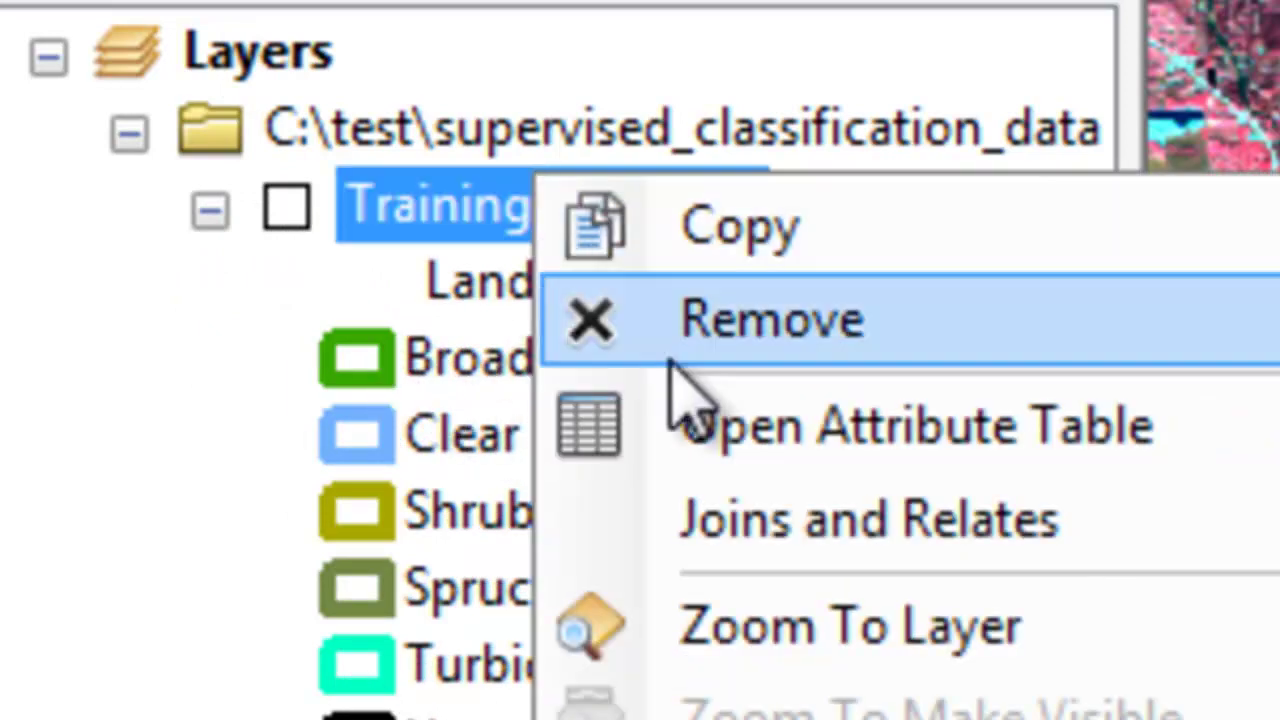
click(688, 423)
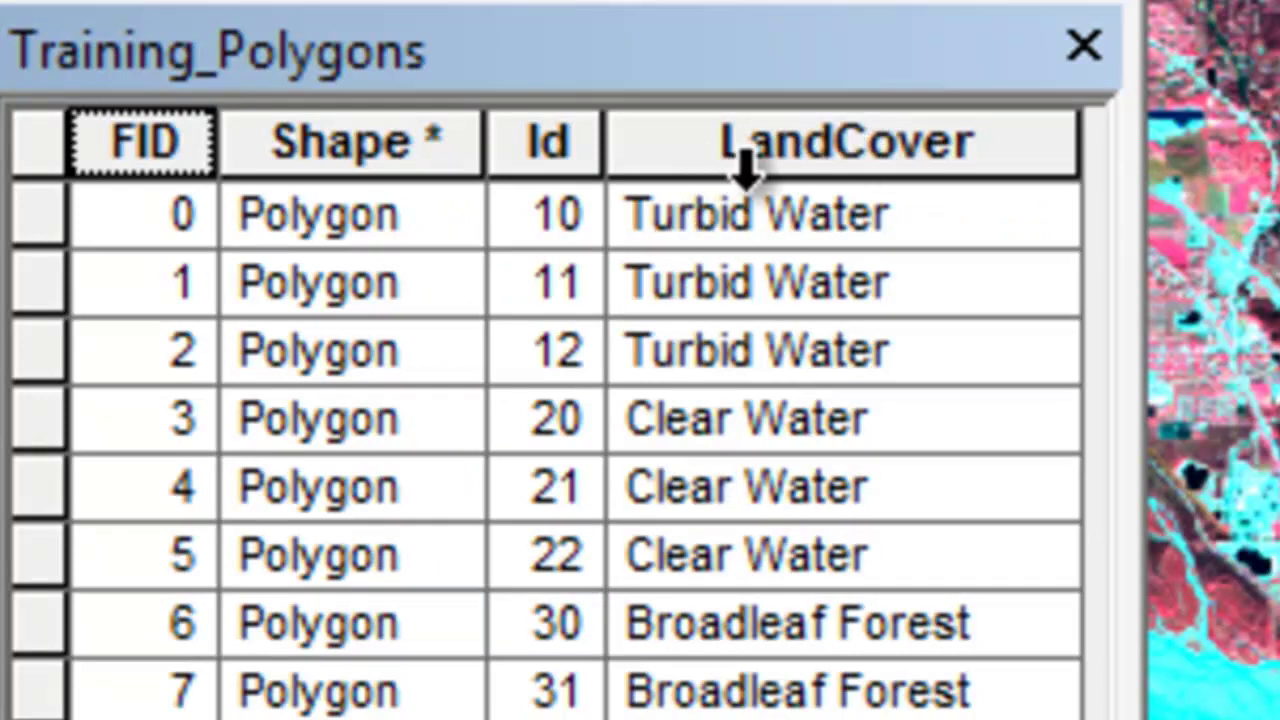
- Select the three Turbid Water polygon rows 0, 1 and 2 (Ids 11 and 12 among them) in turn
click(45, 214)
click(51, 286)
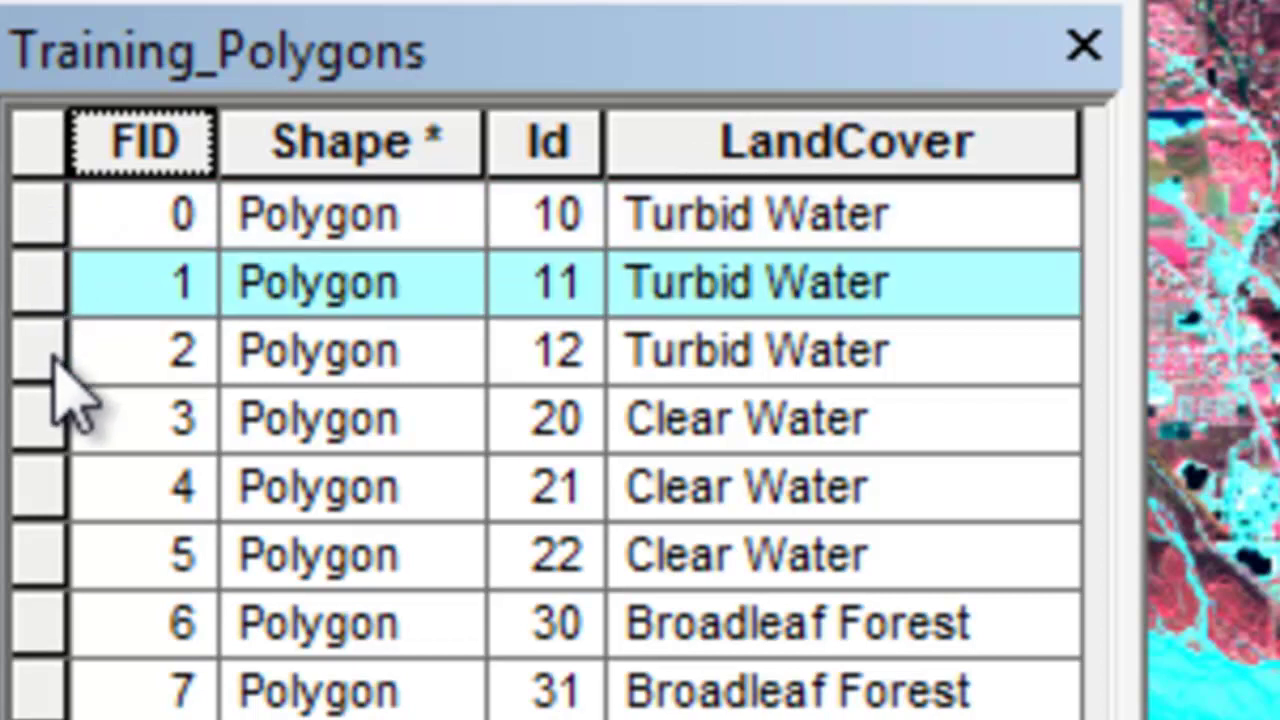
click(56, 356)
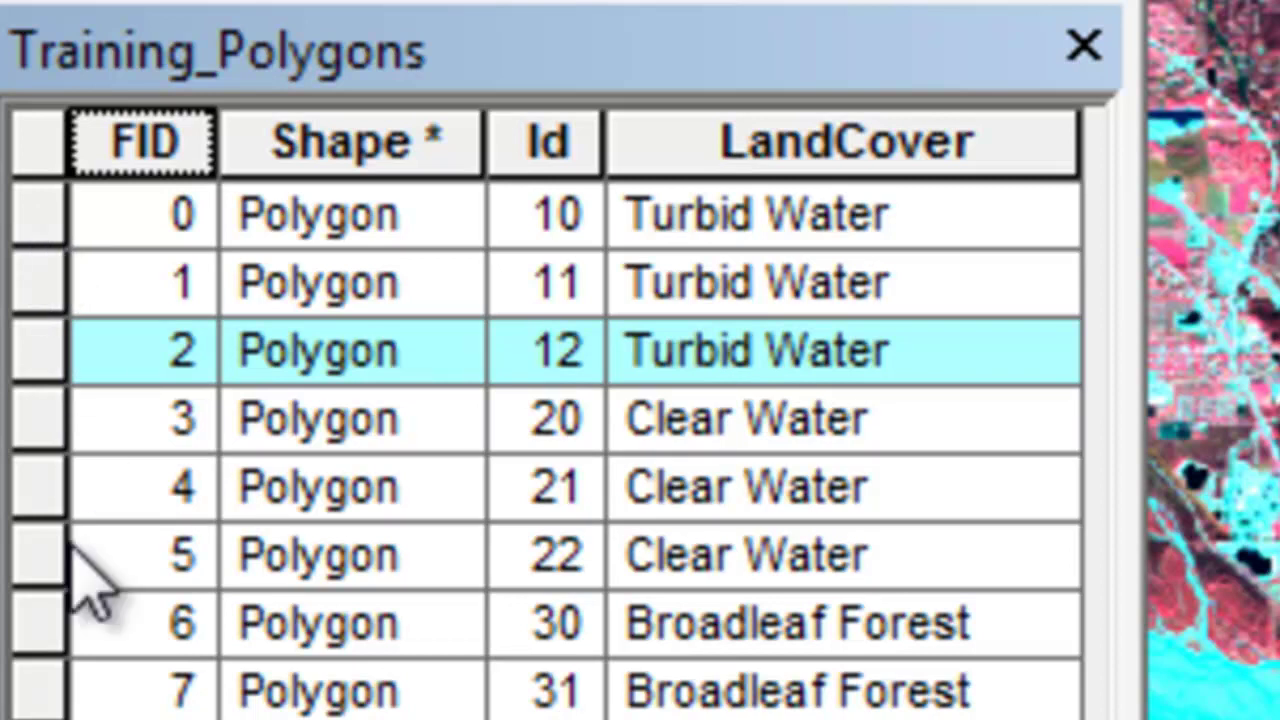
- Select the Broadleaf Forest polygons with Ids 30 and 31 in the attribute table
click(40, 624)
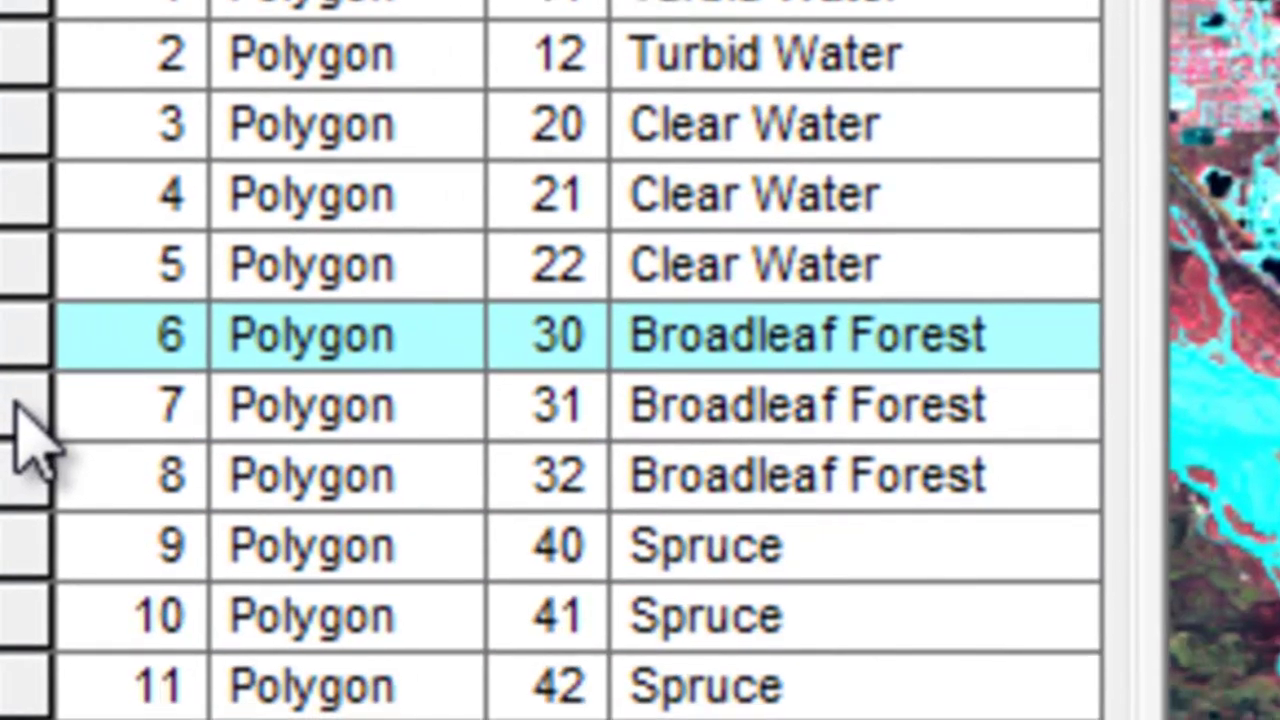
click(16, 405)
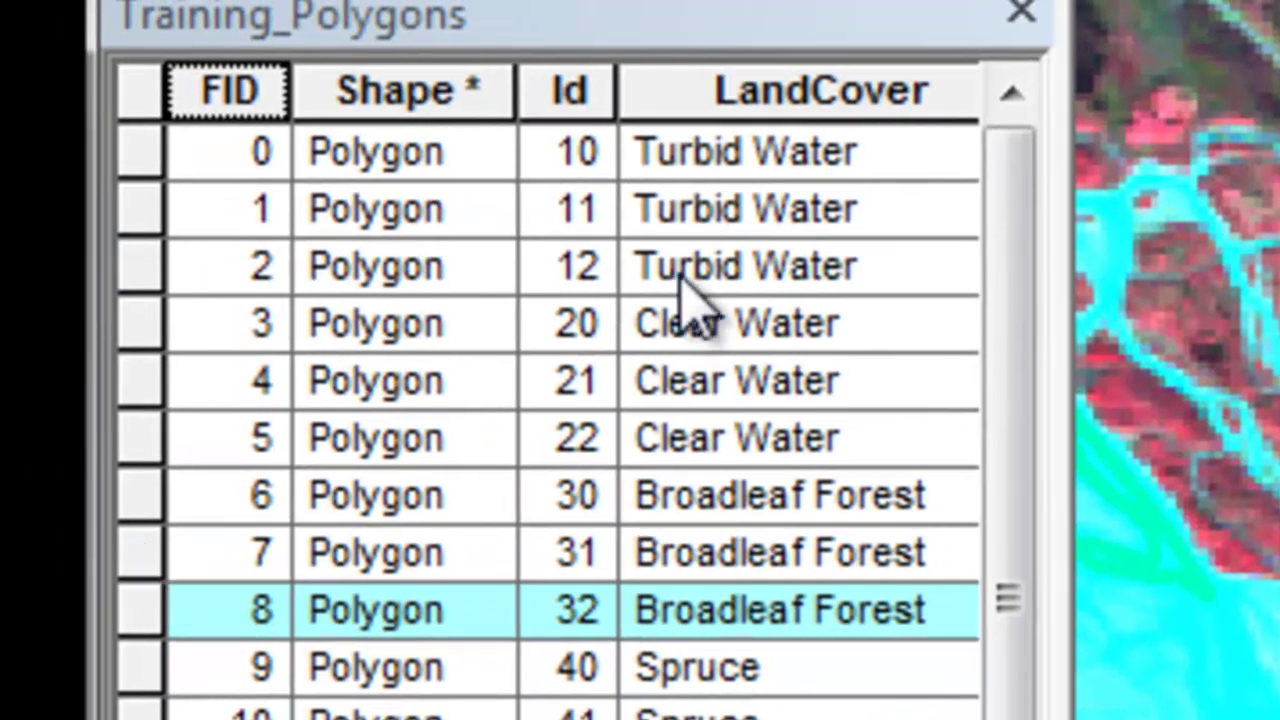
- Step through the Id values of polygons 0–5, including Ids 12, 20, 21 and 22
click(575, 160)
click(583, 214)
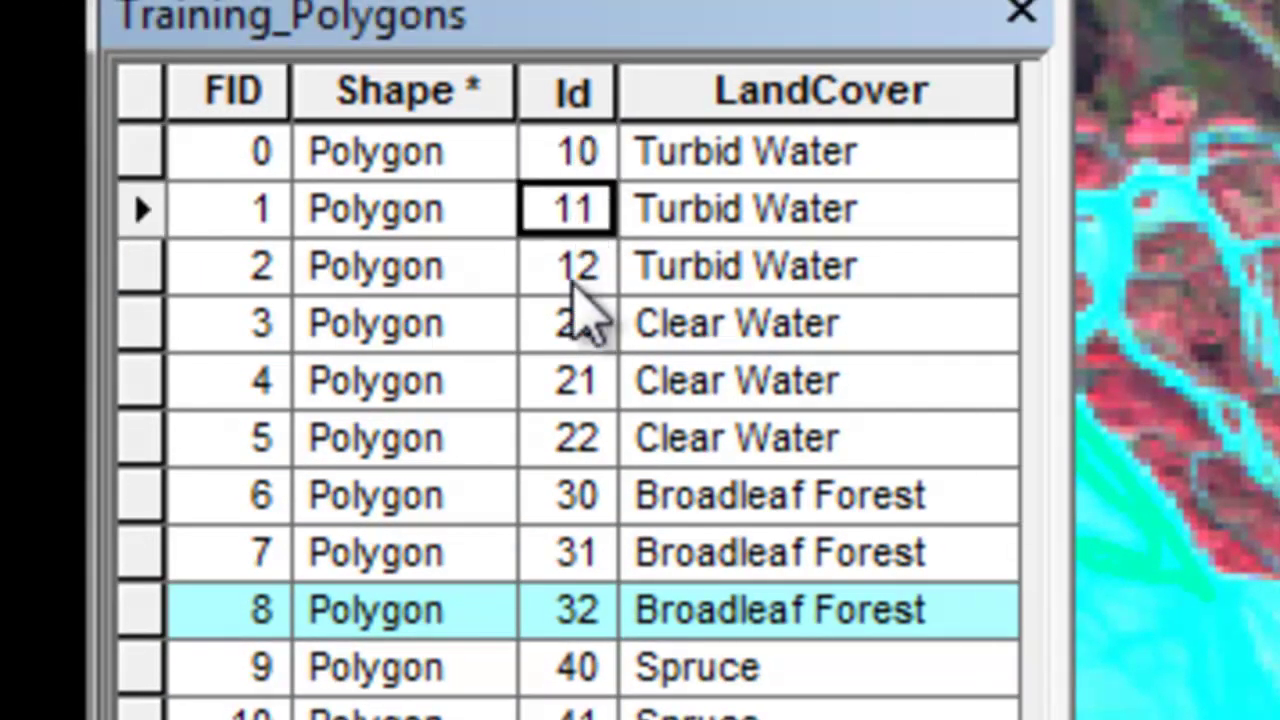
click(572, 280)
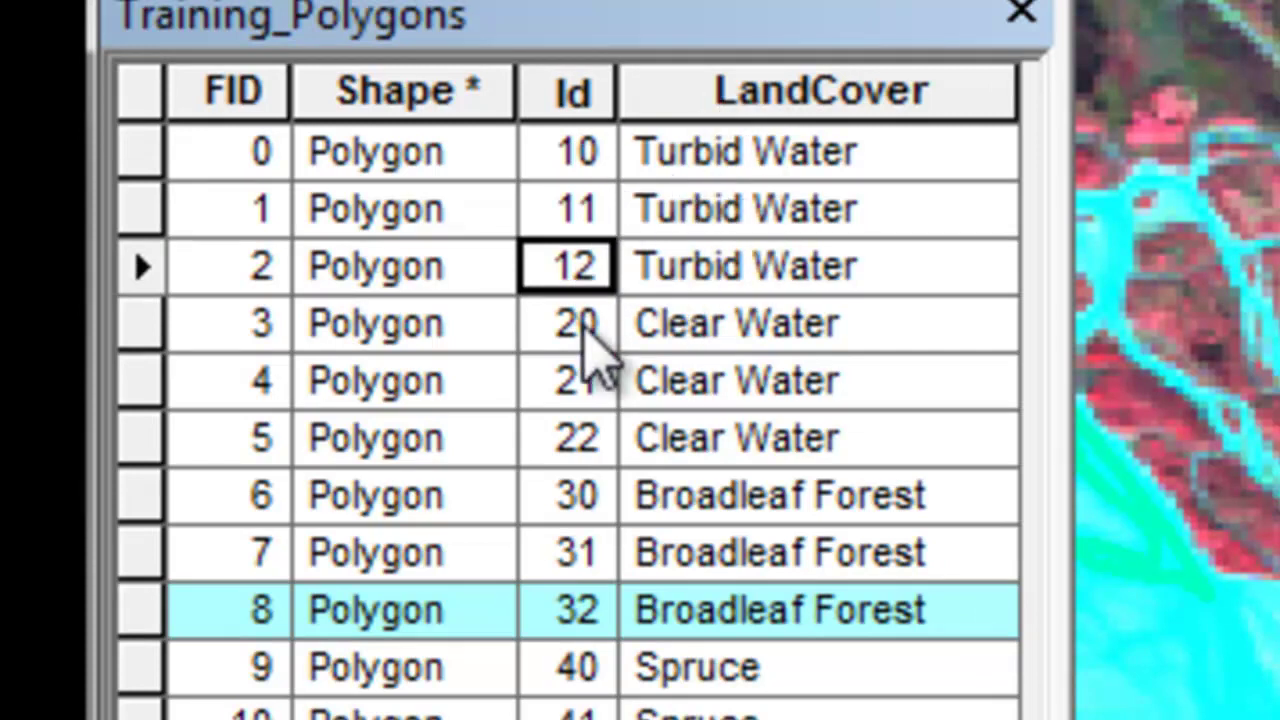
click(585, 325)
click(564, 383)
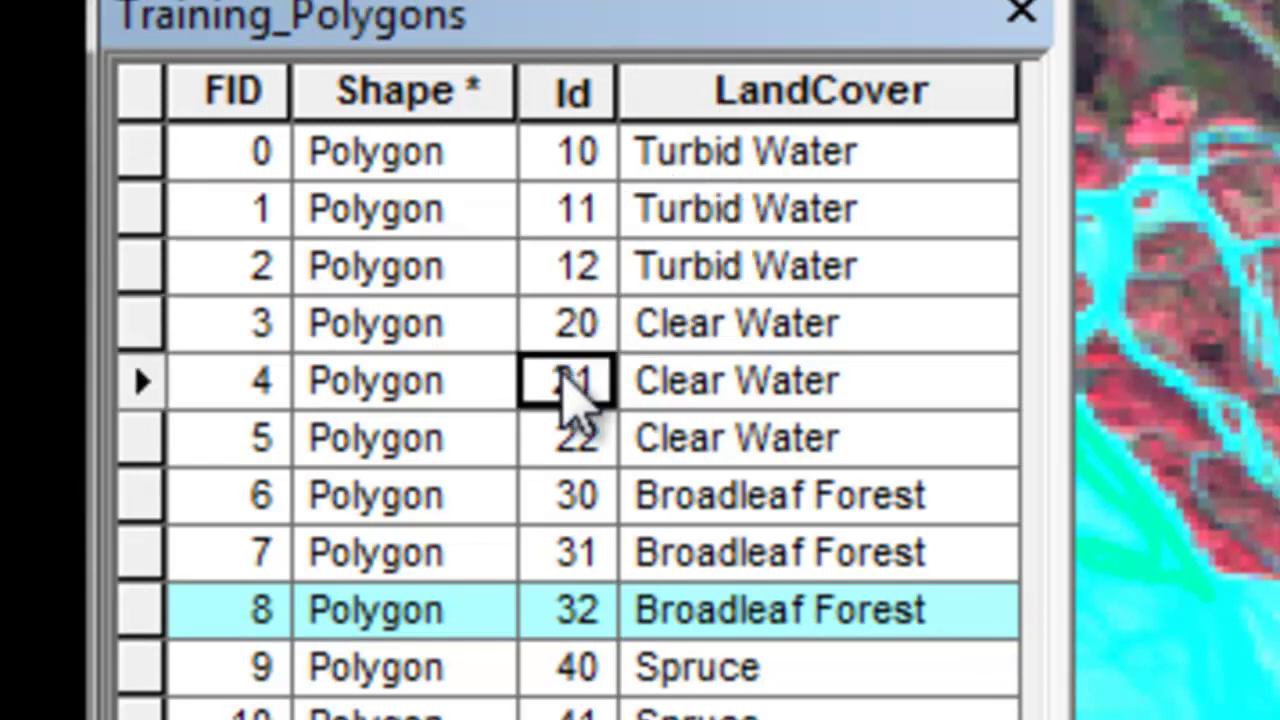
click(558, 445)
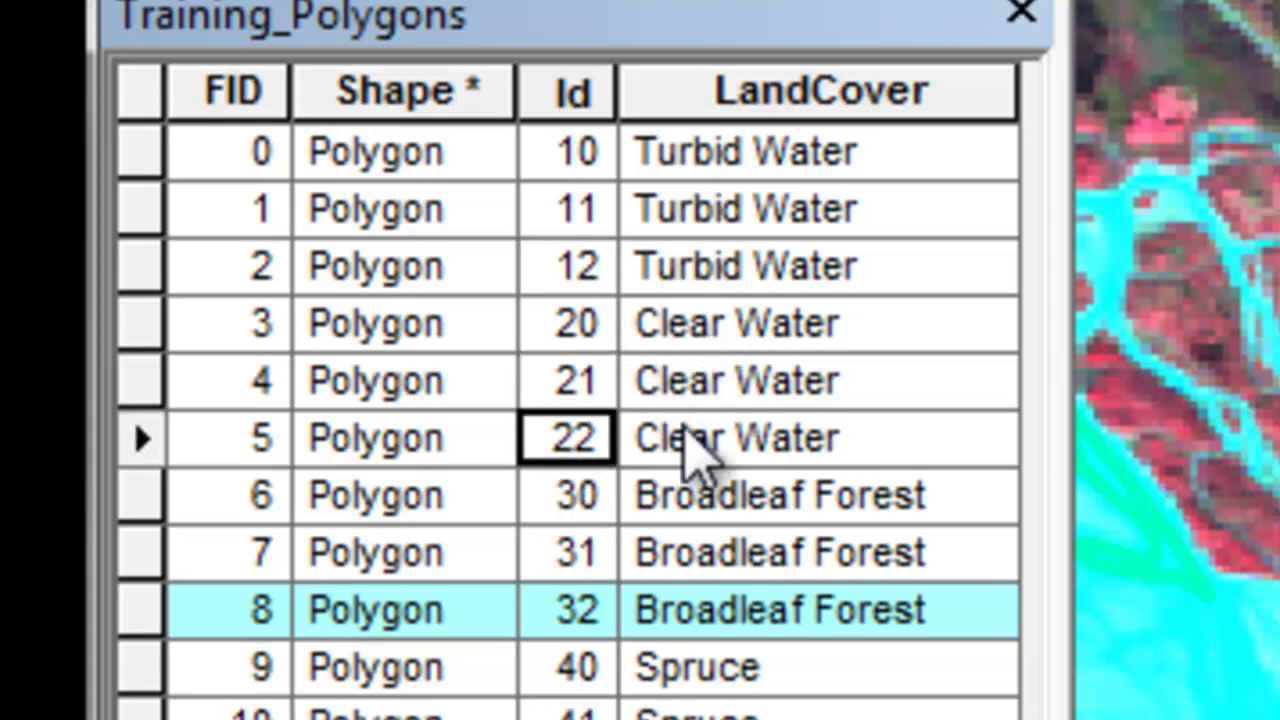
- Clear the selection and check the Unvegetated polygons carry Ids 60, 61 and 62
click(137, 108)
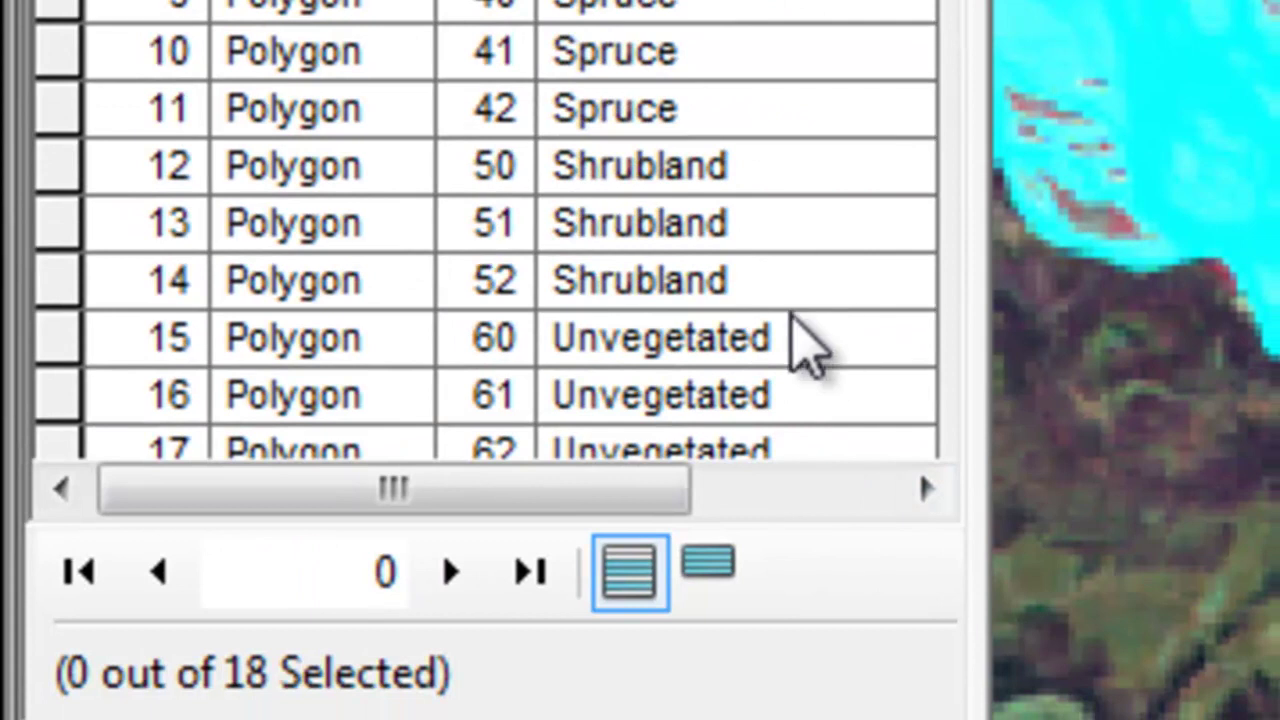
click(782, 340)
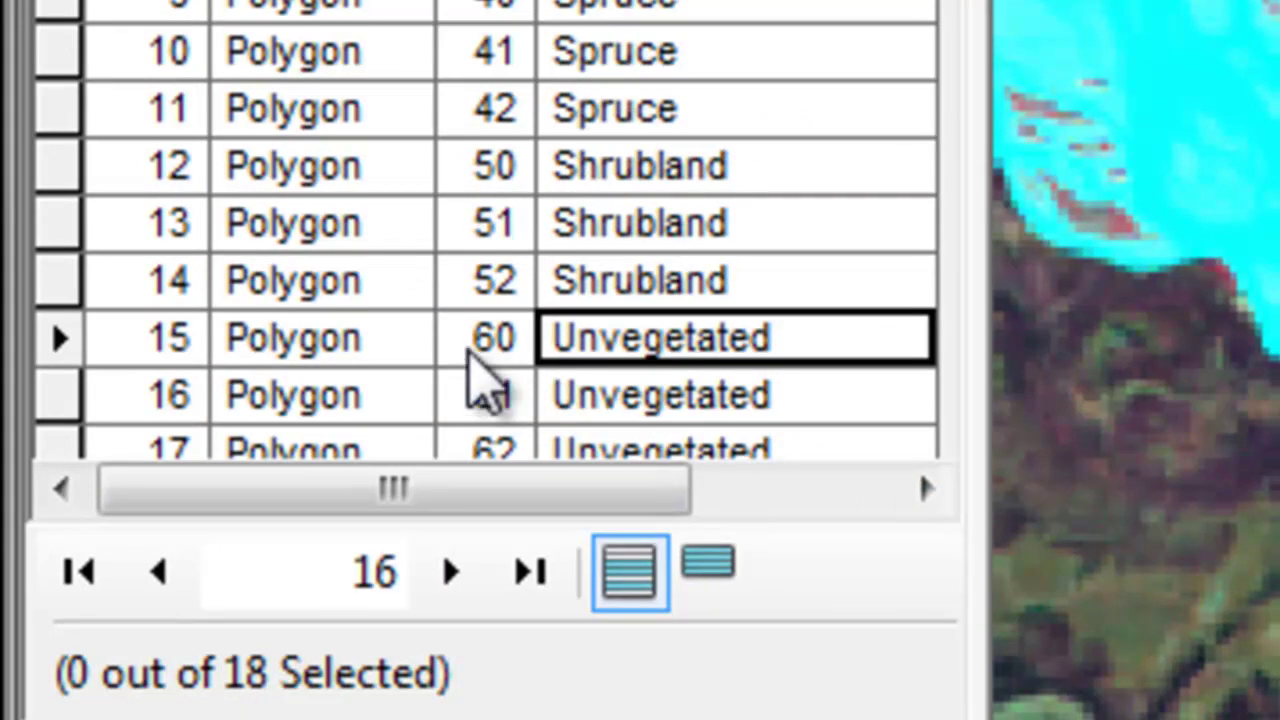
click(485, 345)
click(497, 392)
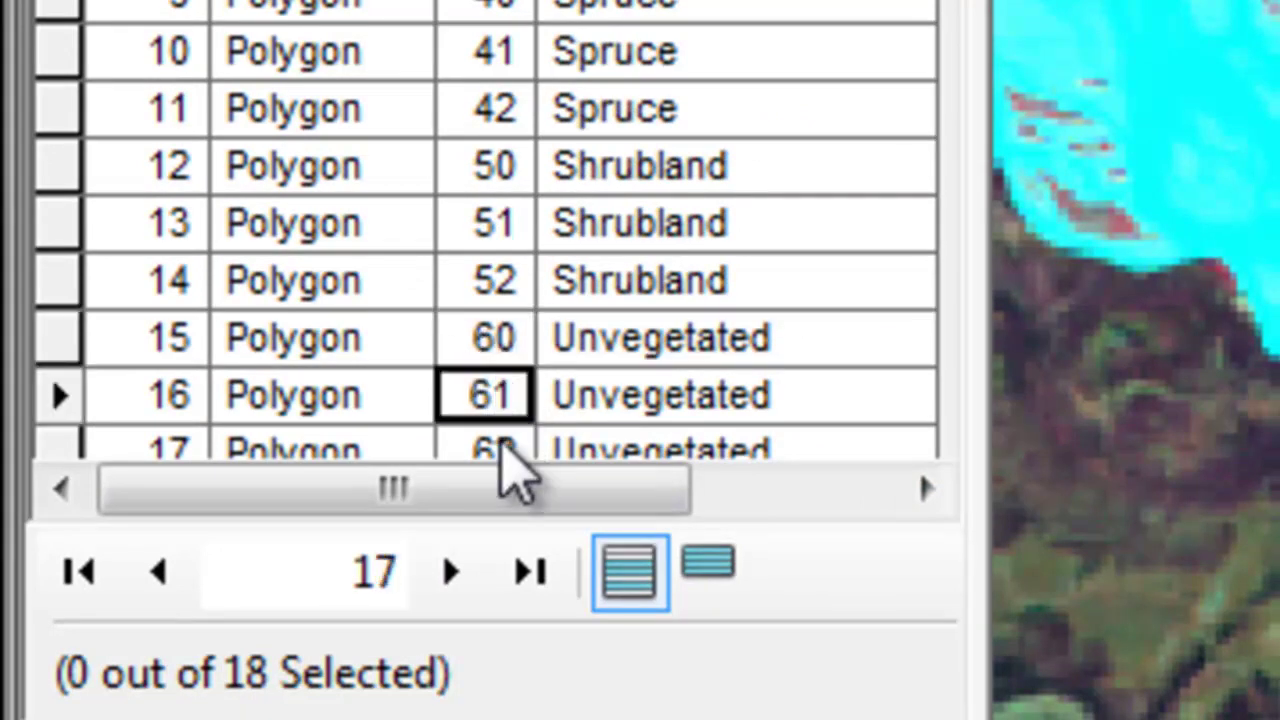
click(503, 443)
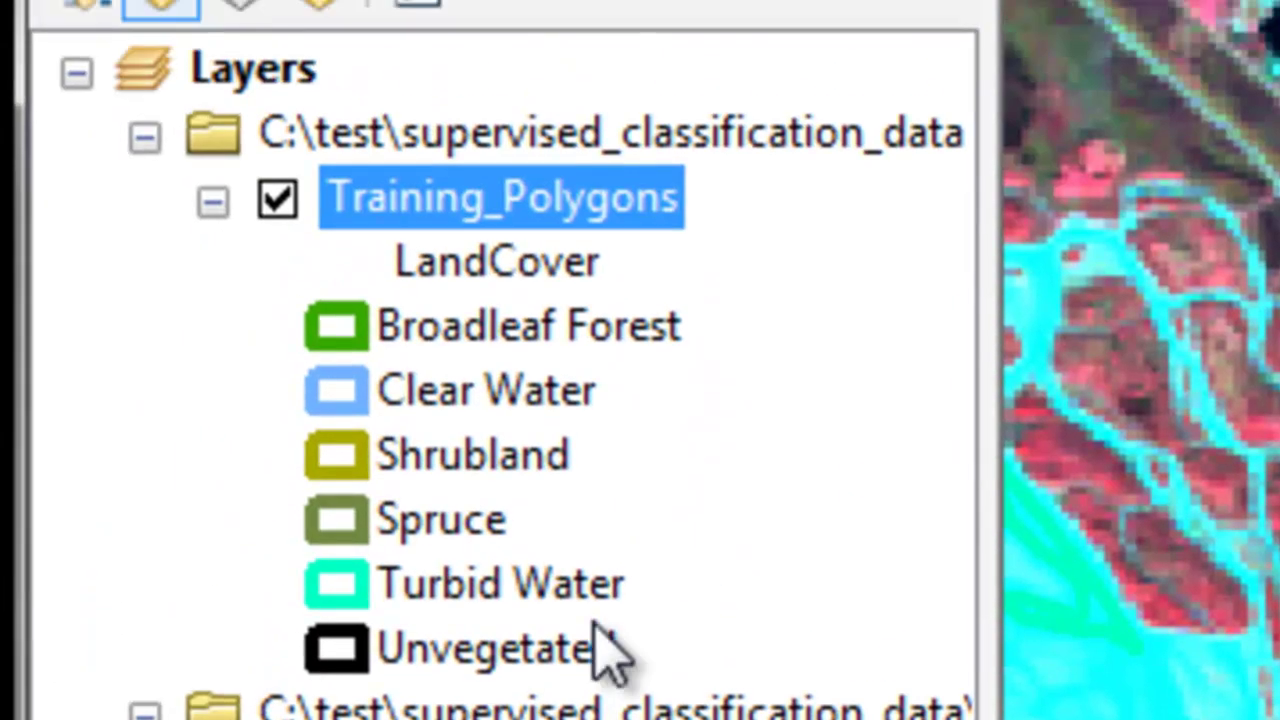
- Zoom the map to the Training_Polygons layer and open the Create Signatures tool
right_click(490, 205)
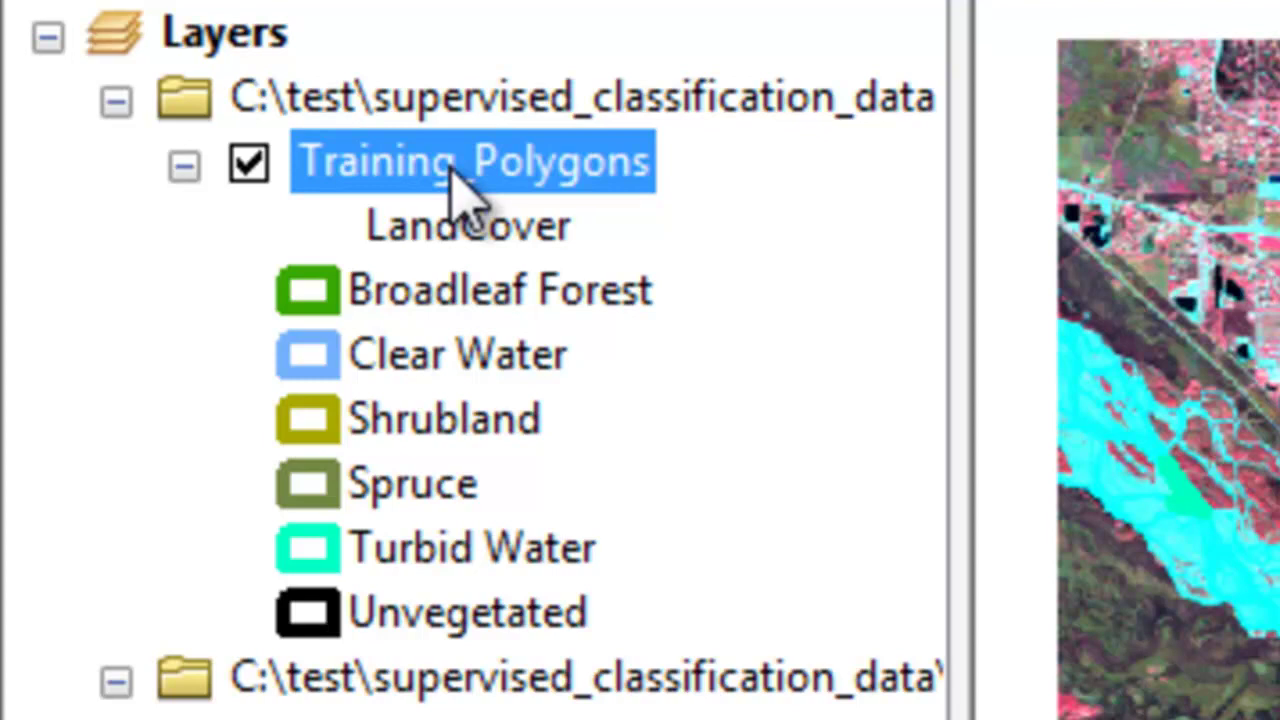
click(451, 170)
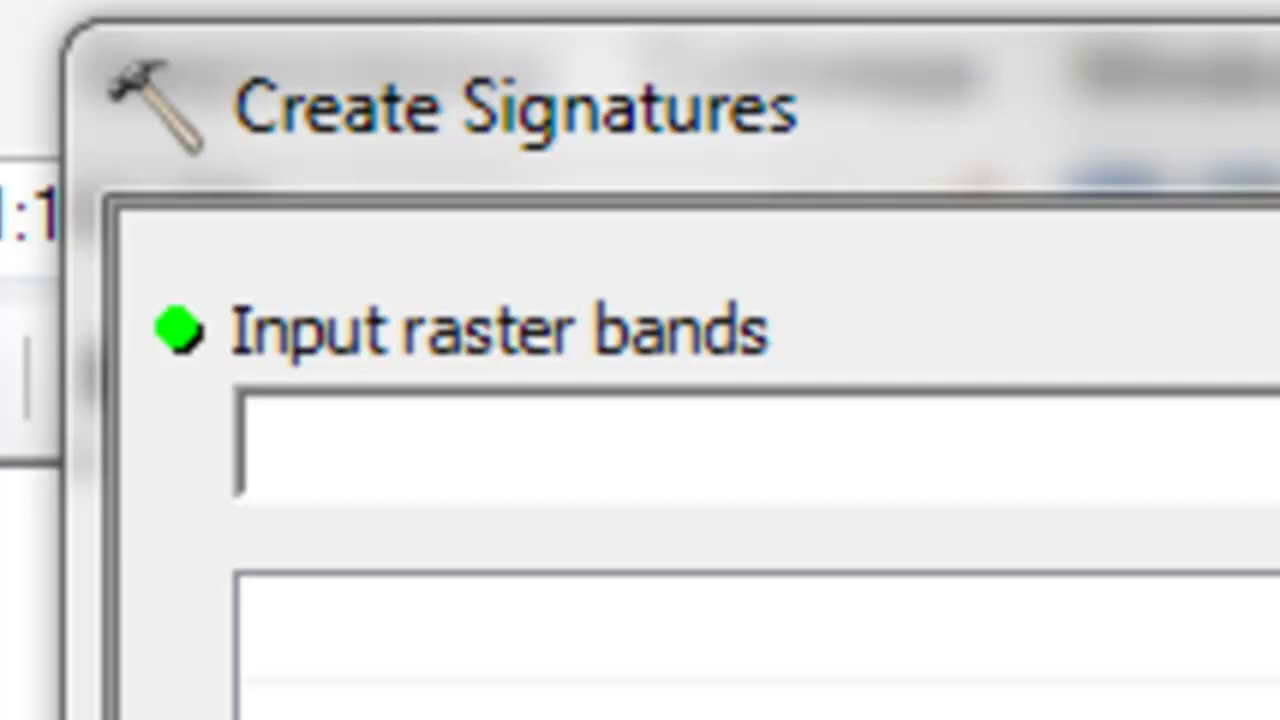
- Give Create Signatures the Landsat bands and Training_Polygons, sample field Id, output signature file in C:\test
drag(40, 530, 409, 491)
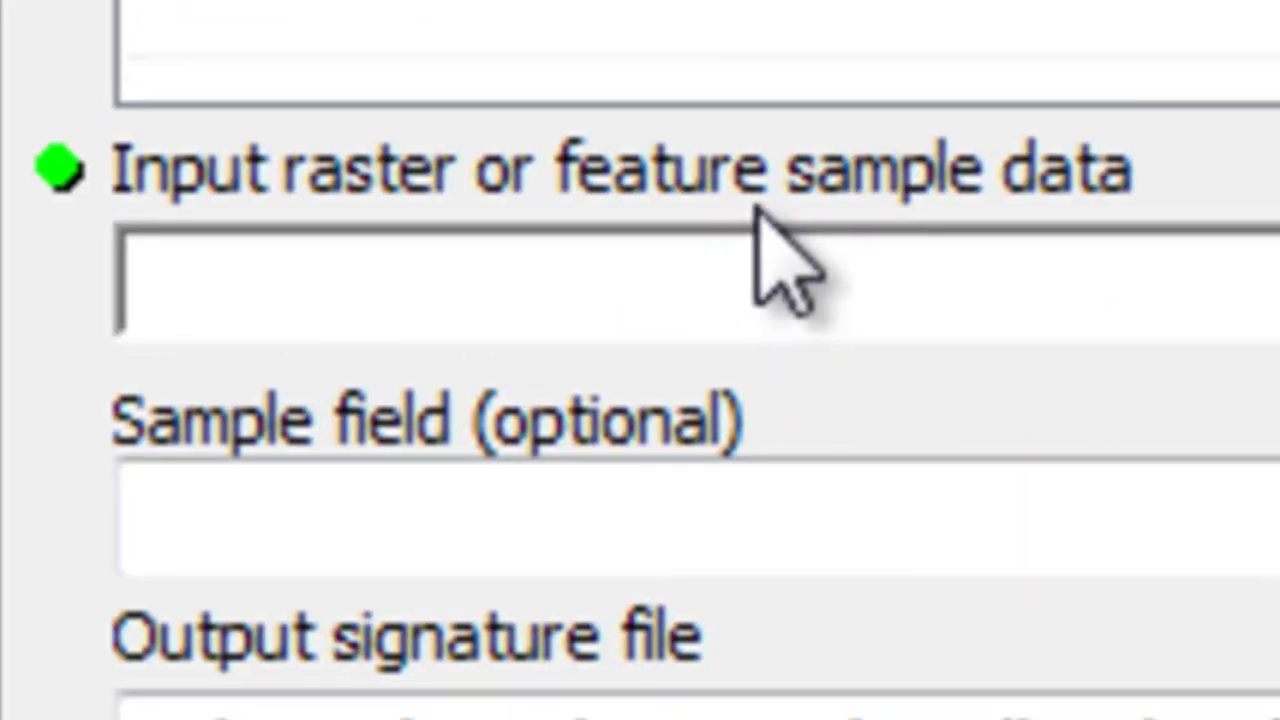
drag(0, 110, 152, 286)
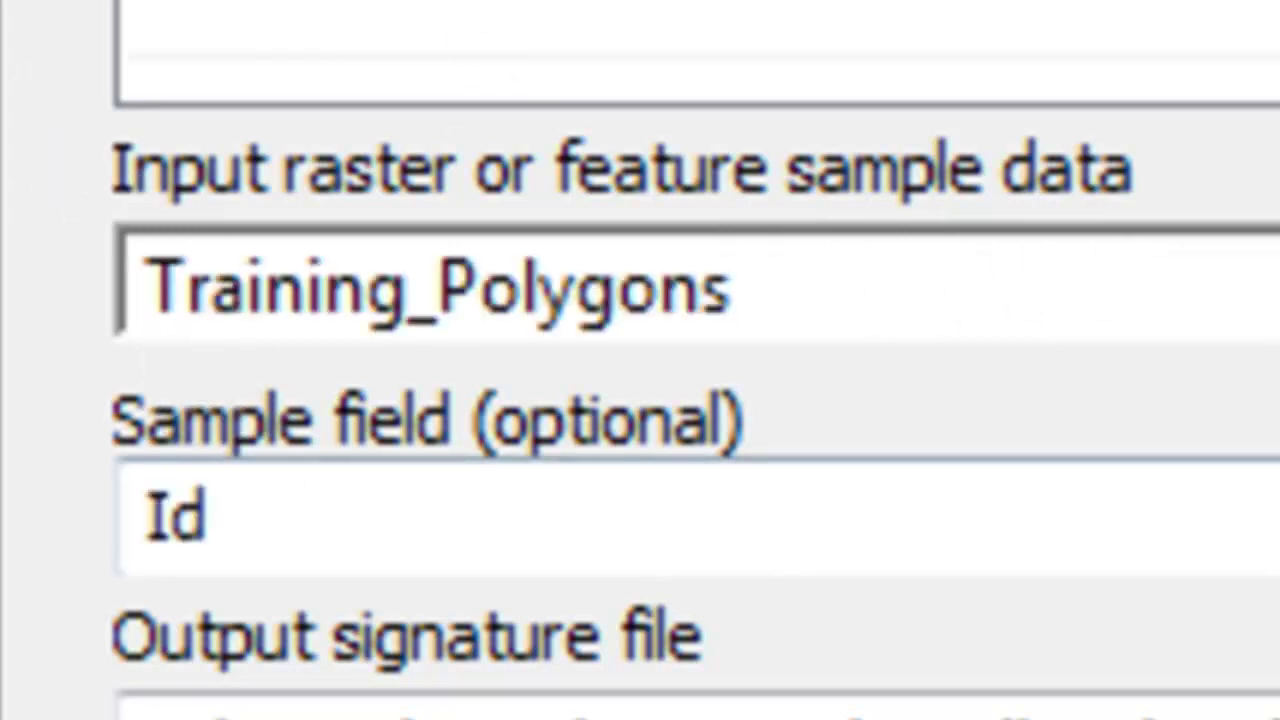
click(309, 515)
key(Escape)
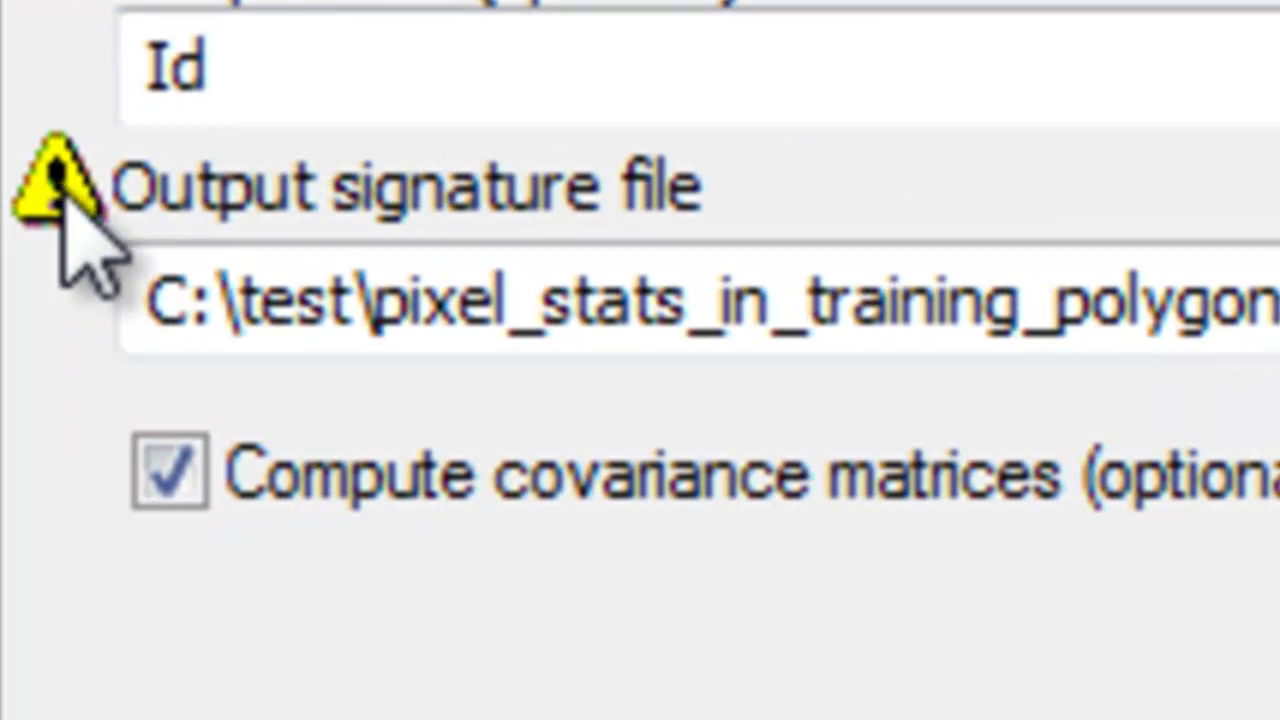
click(152, 265)
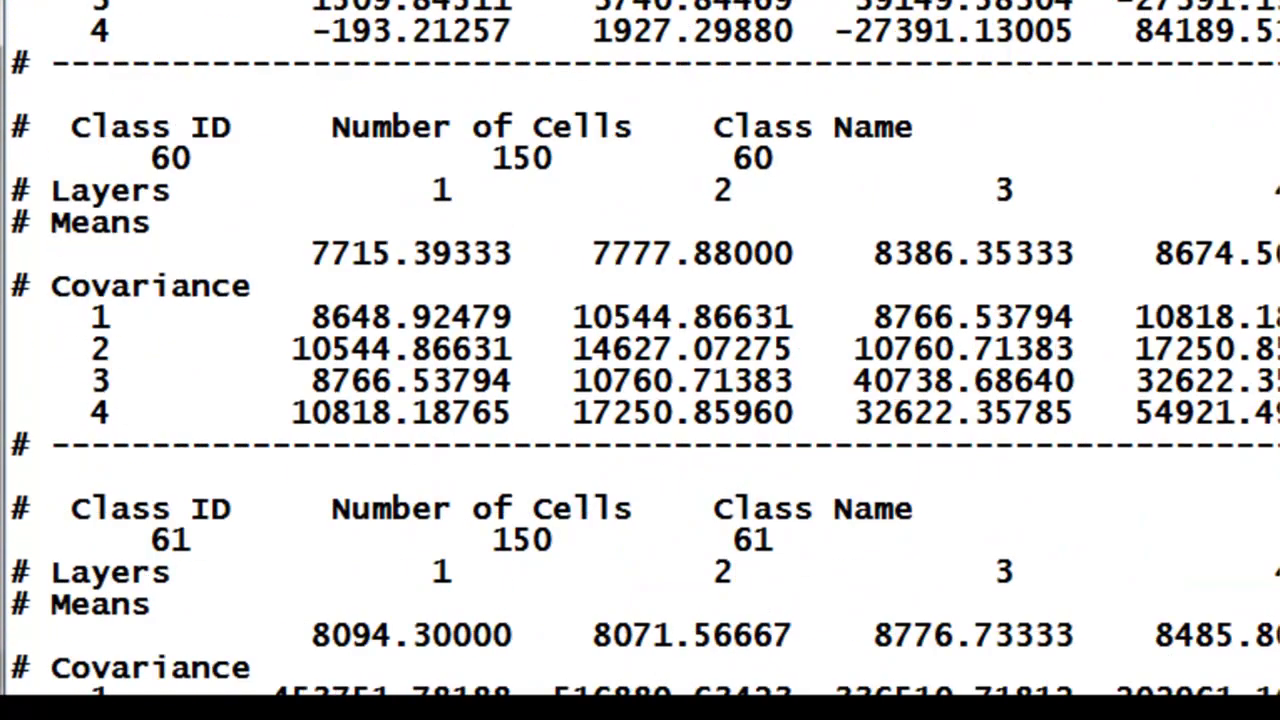
- Scroll through the signature file's per-class cell counts, means and covariances in Notepad
scroll(640, 348, down, 4)
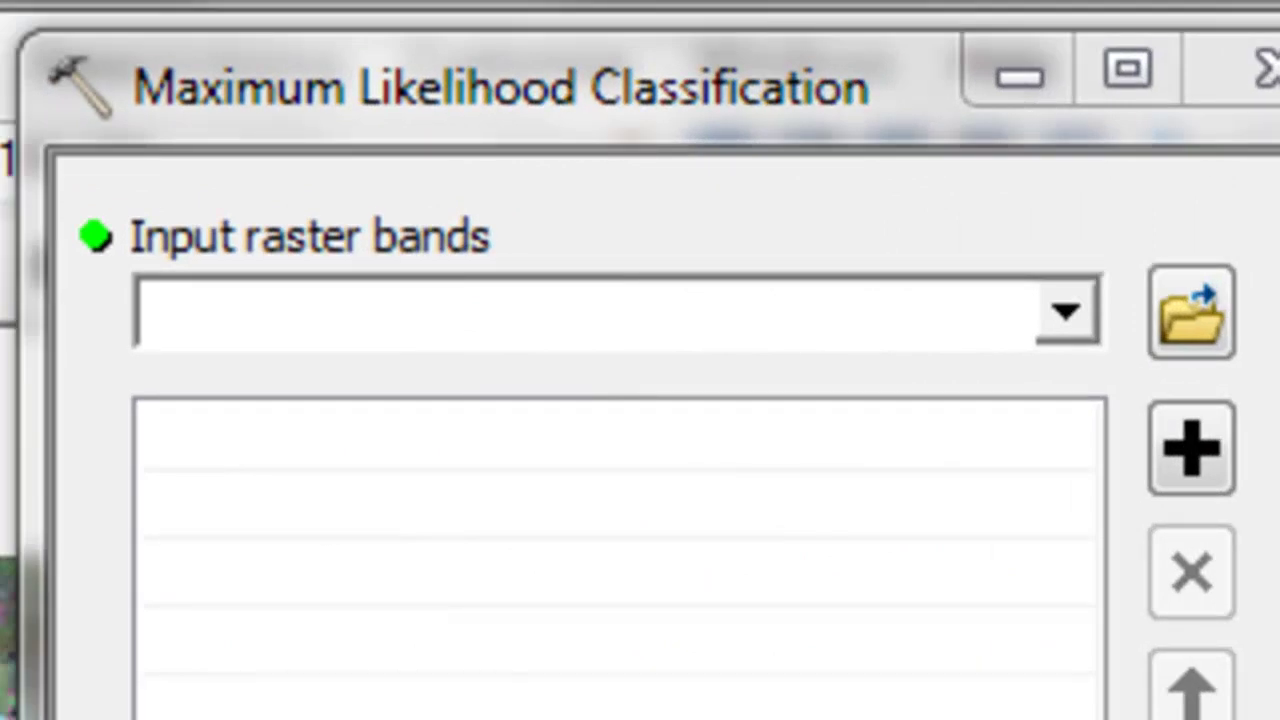
- Add the Landsat bands as the input raster bands for Maximum Likelihood Classification
drag(2, 466, 357, 314)
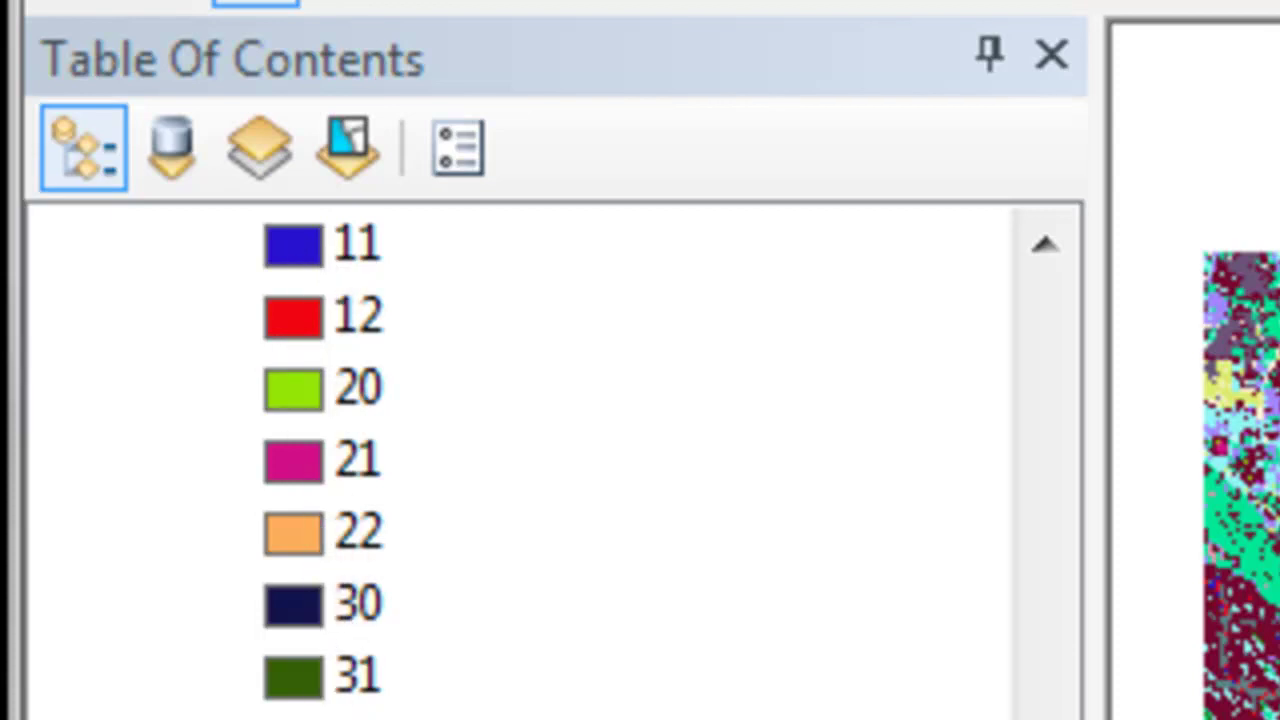
- Open the Training_Polygons attribute table to see each polygon's Id and land-cover name
click(1044, 245)
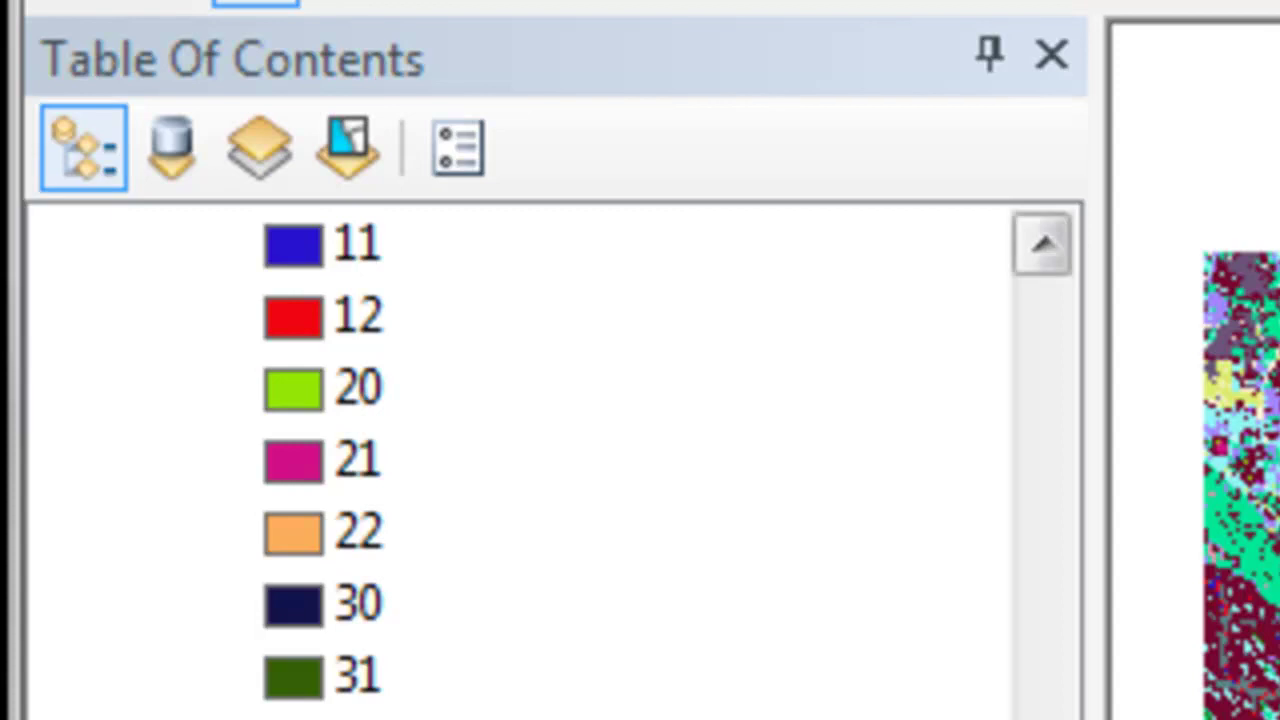
click(480, 318)
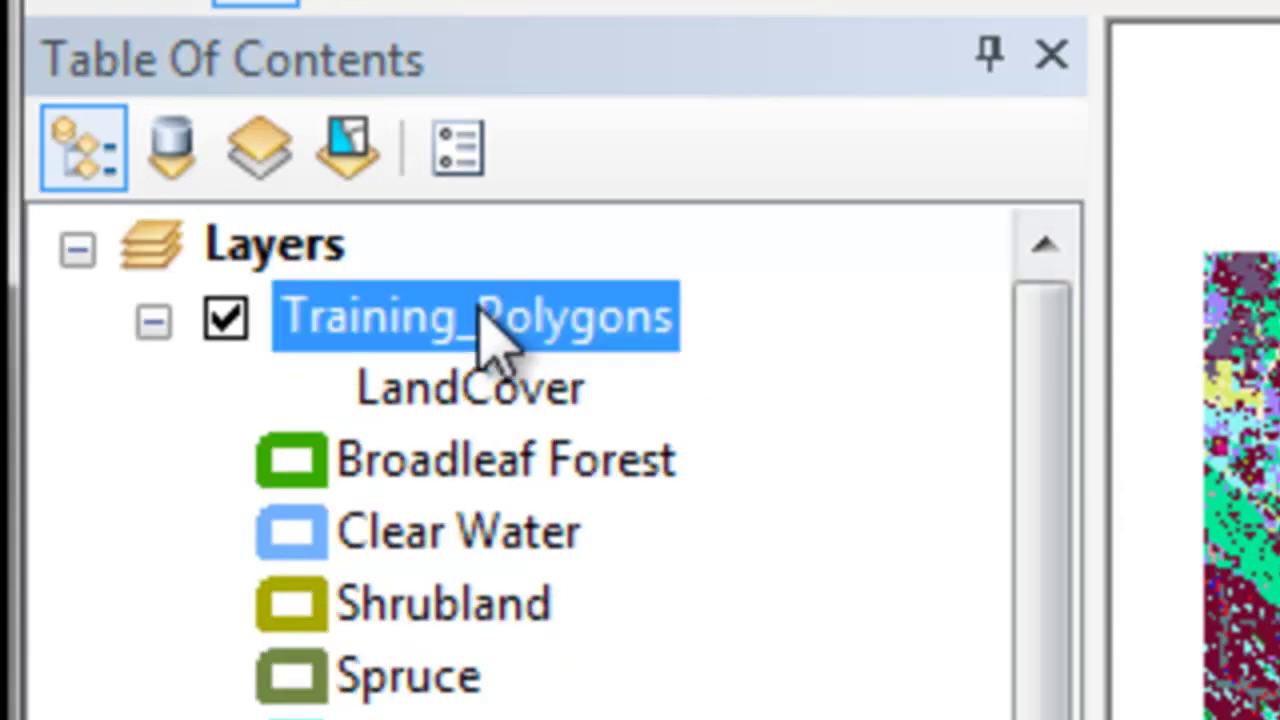
right_click(482, 318)
click(622, 560)
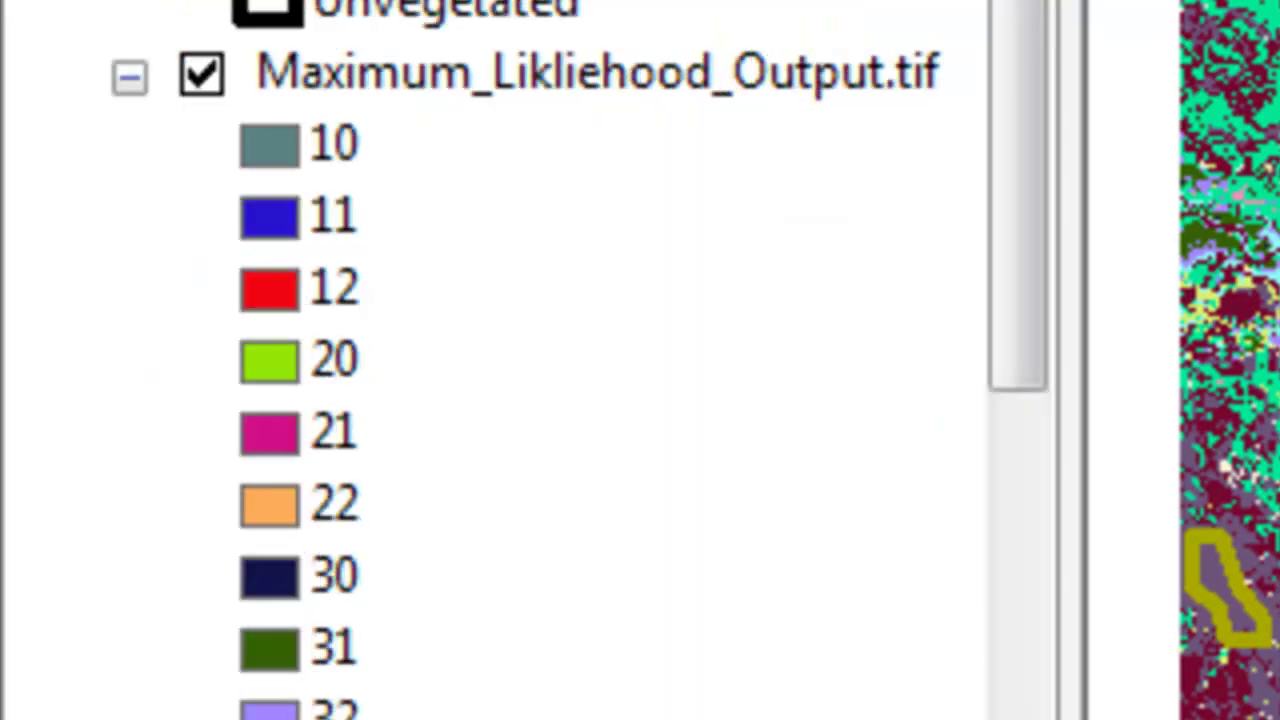
drag(1029, 229, 1029, 460)
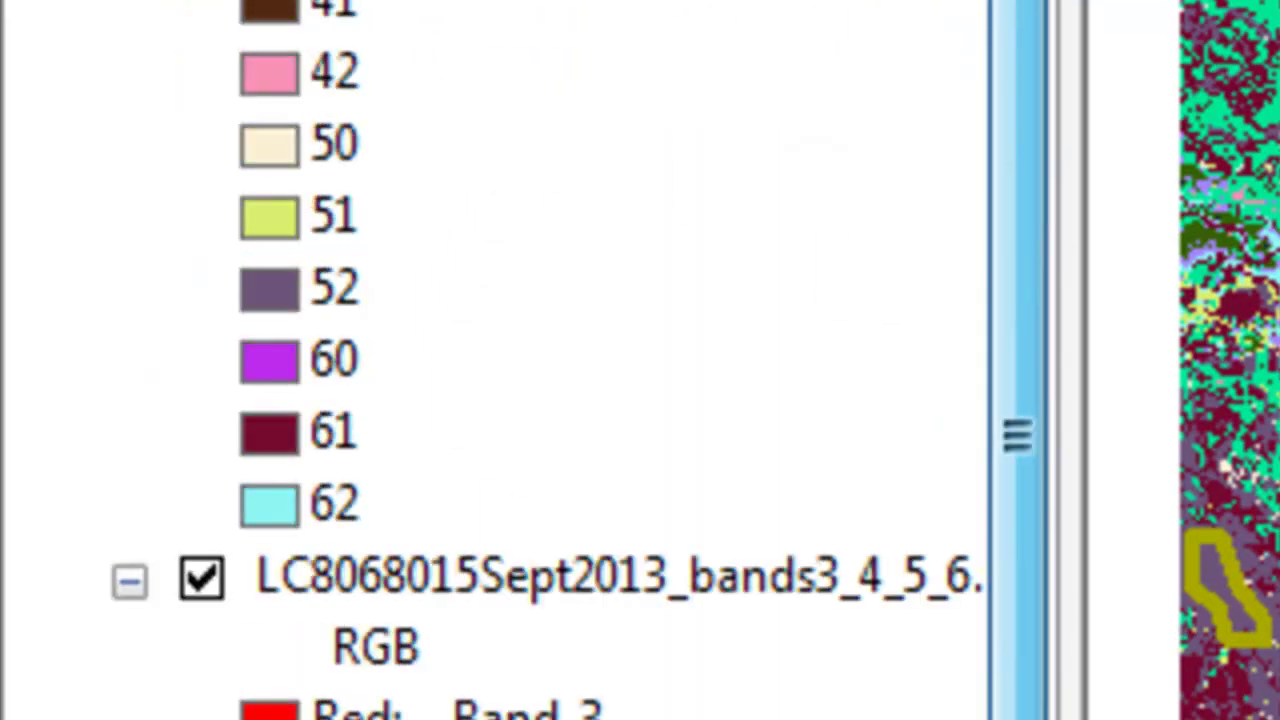
- Give classes 10, 11 and 12 of the classified output the light-blue Lake fill
click(1031, 152)
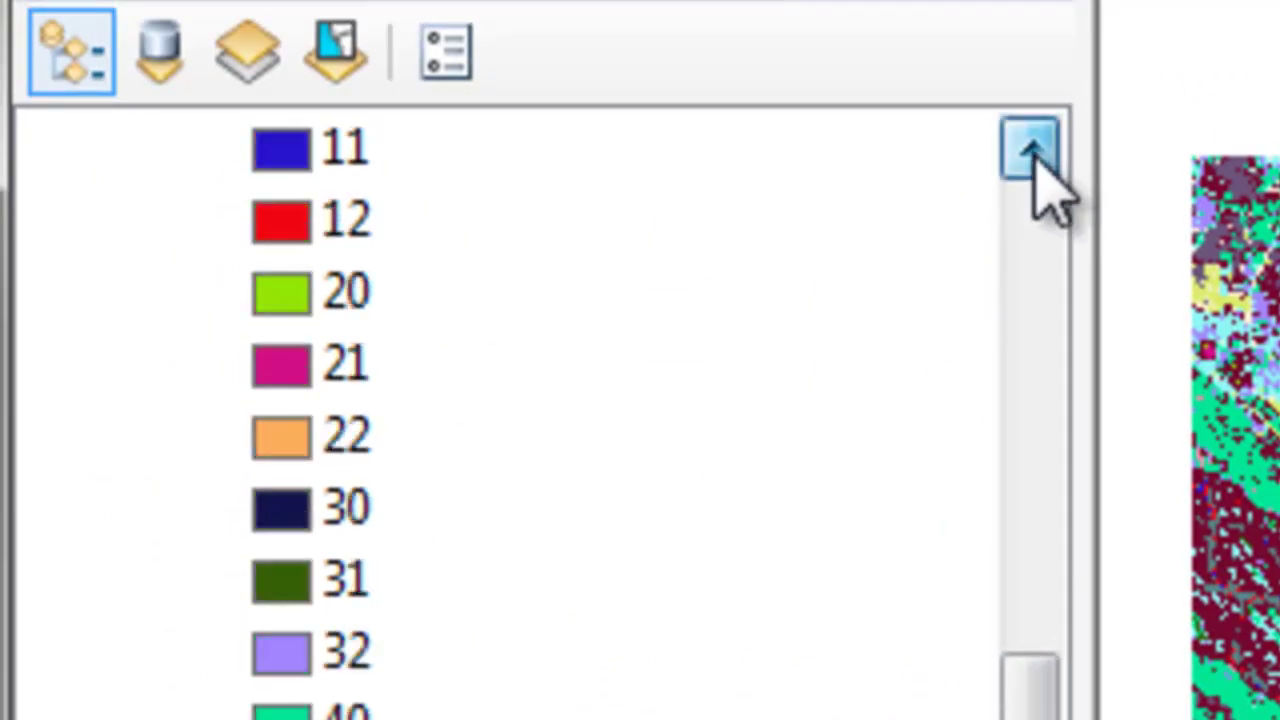
click(1034, 165)
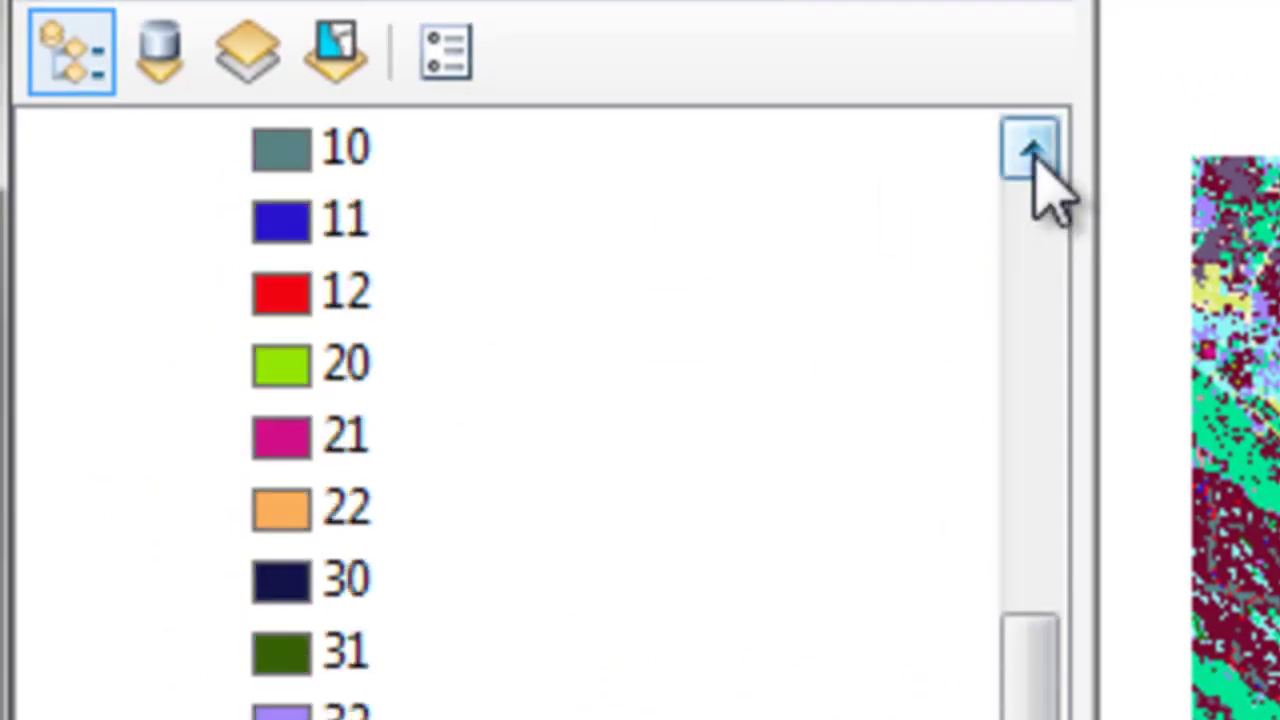
click(284, 150)
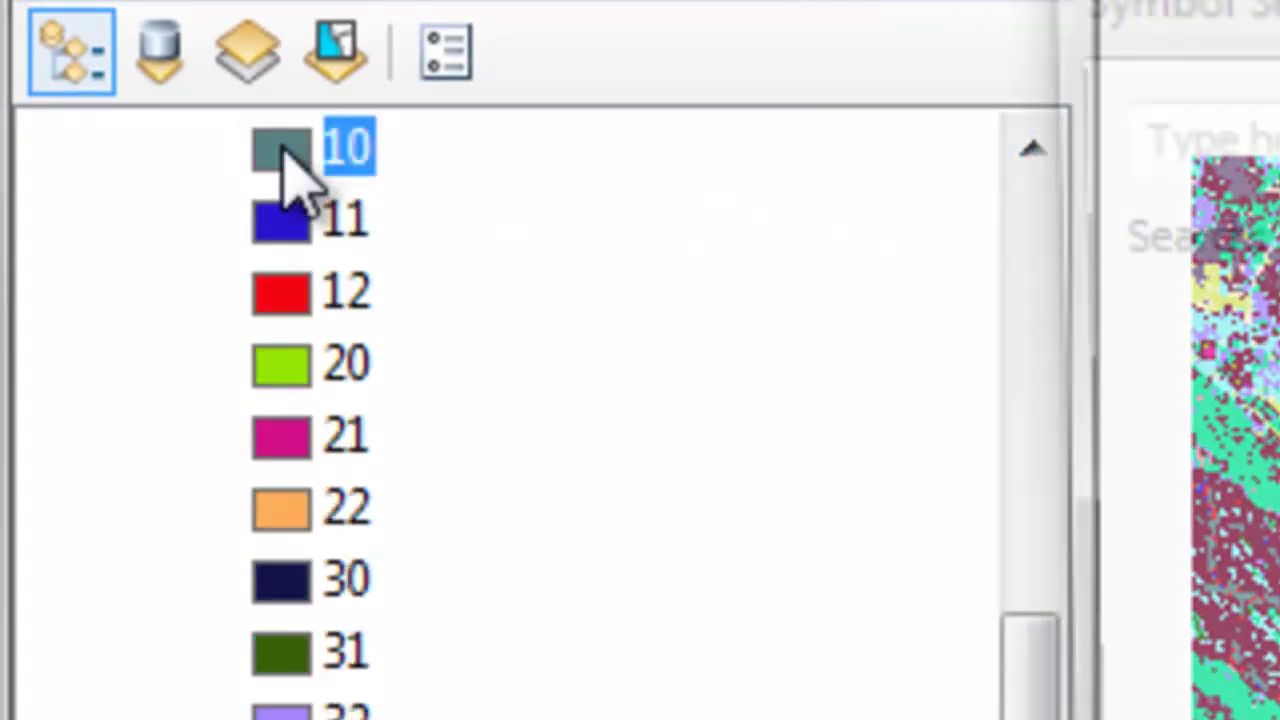
click(745, 365)
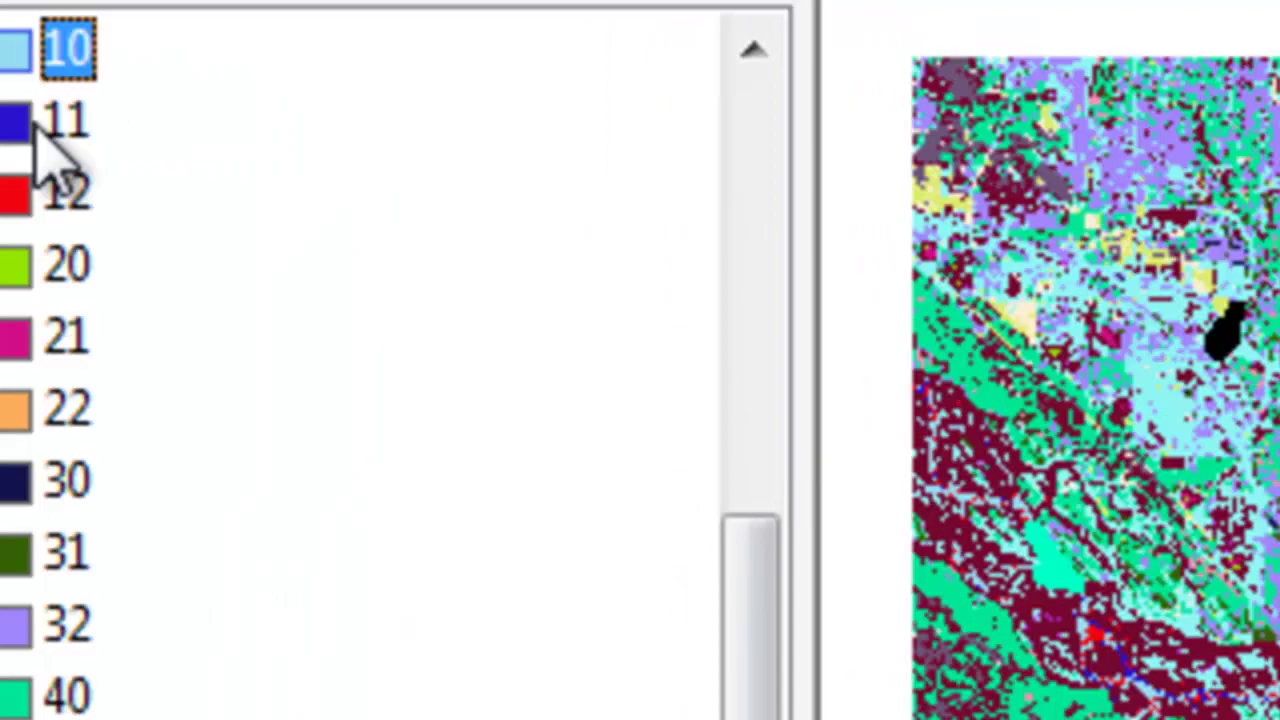
click(303, 308)
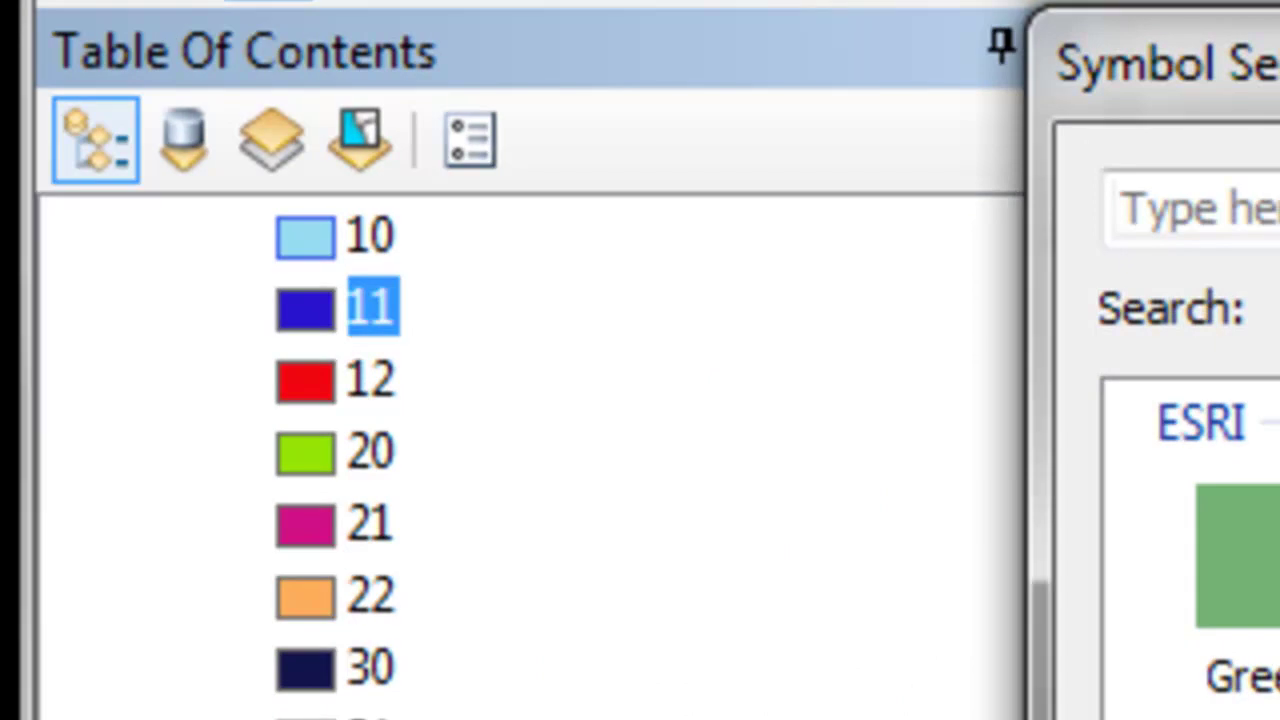
key(Return)
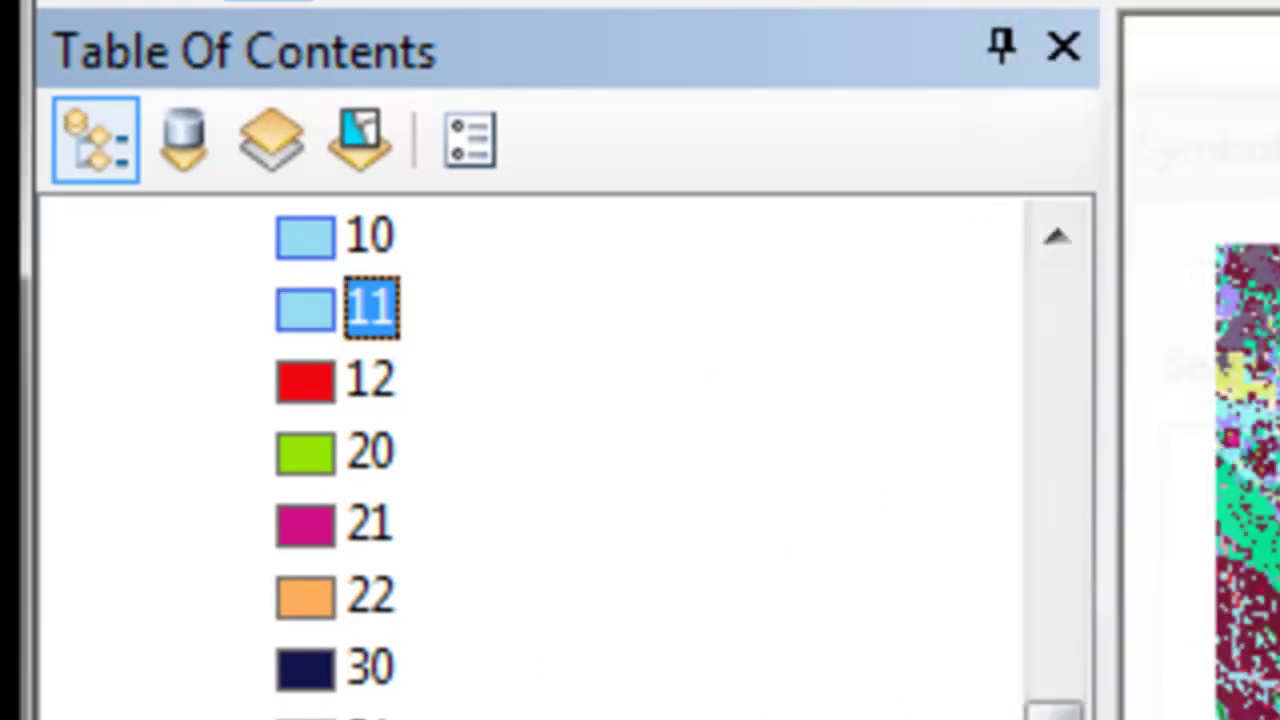
click(317, 383)
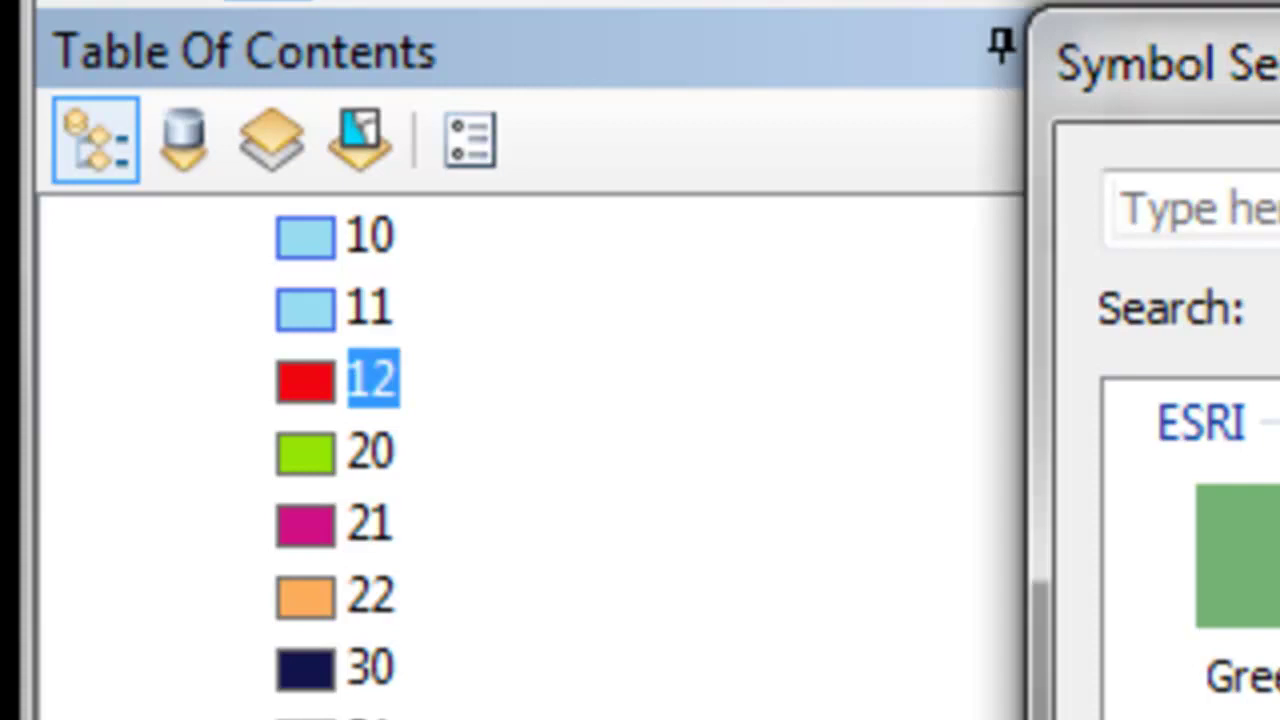
key(Return)
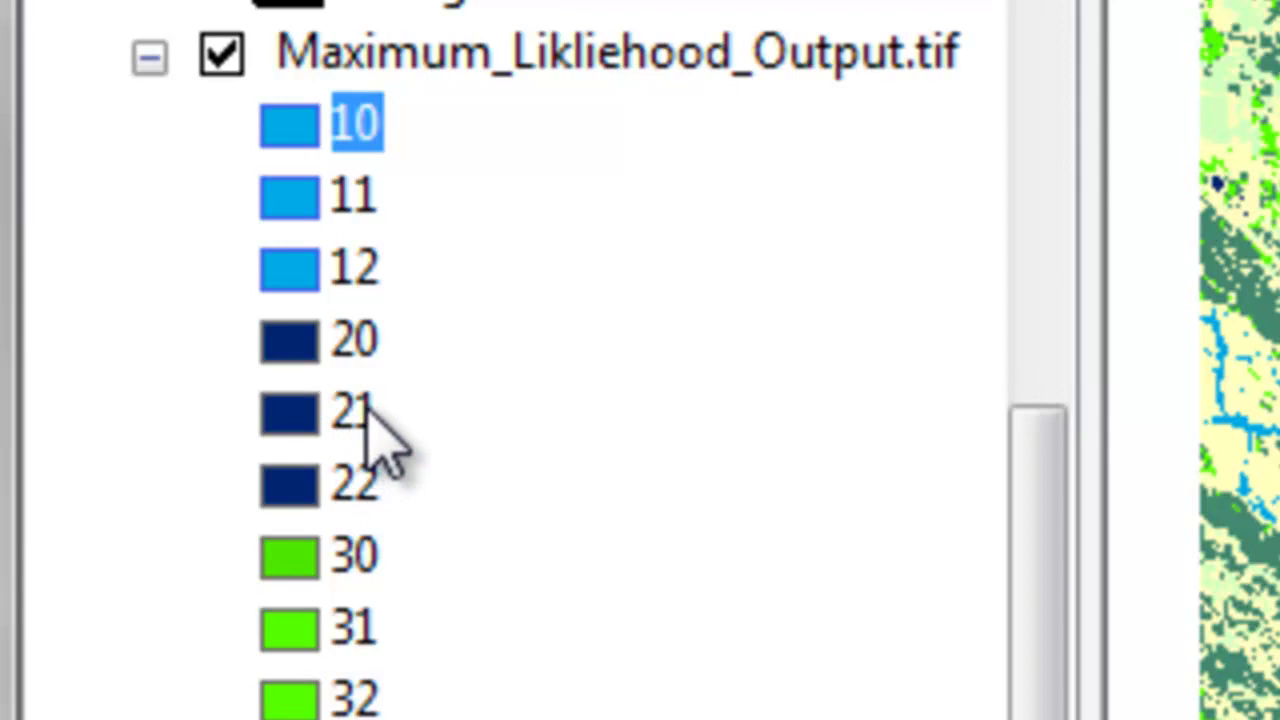
- Turn Training_Polygons back on, open its attribute table and select the Turbid Water polygon (FID 0)
drag(1057, 500, 955, 25)
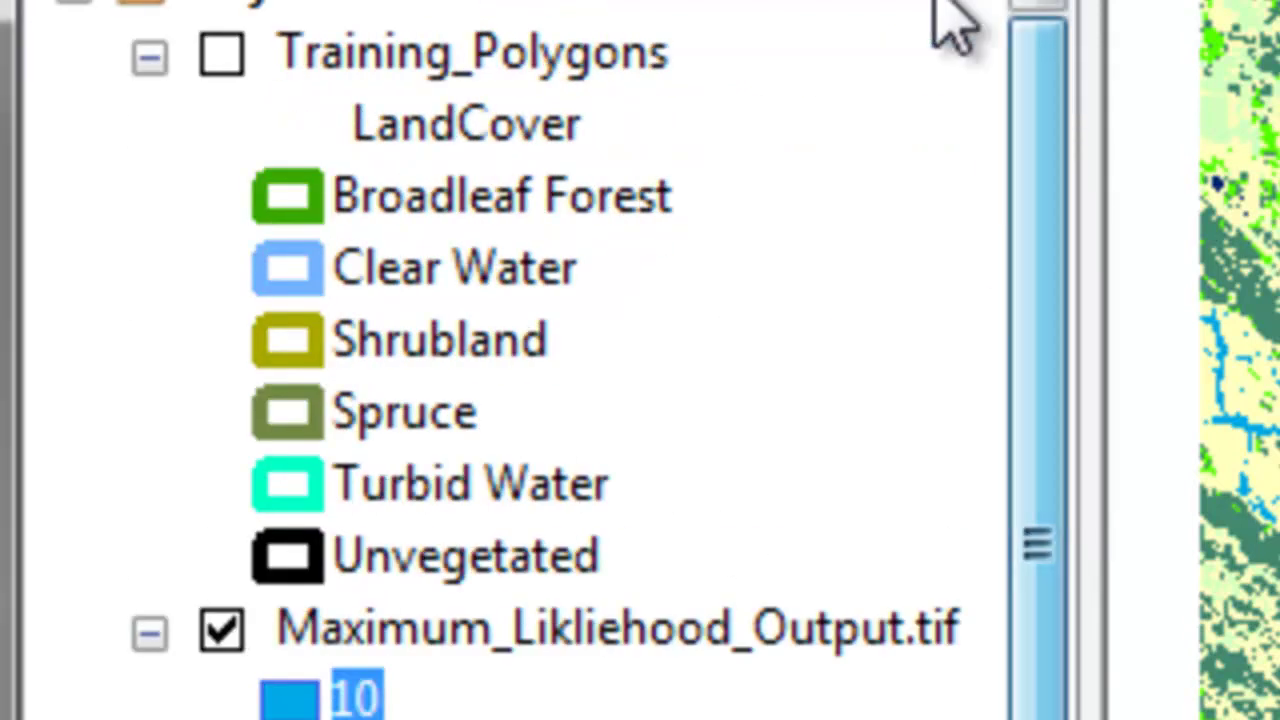
click(224, 52)
right_click(356, 58)
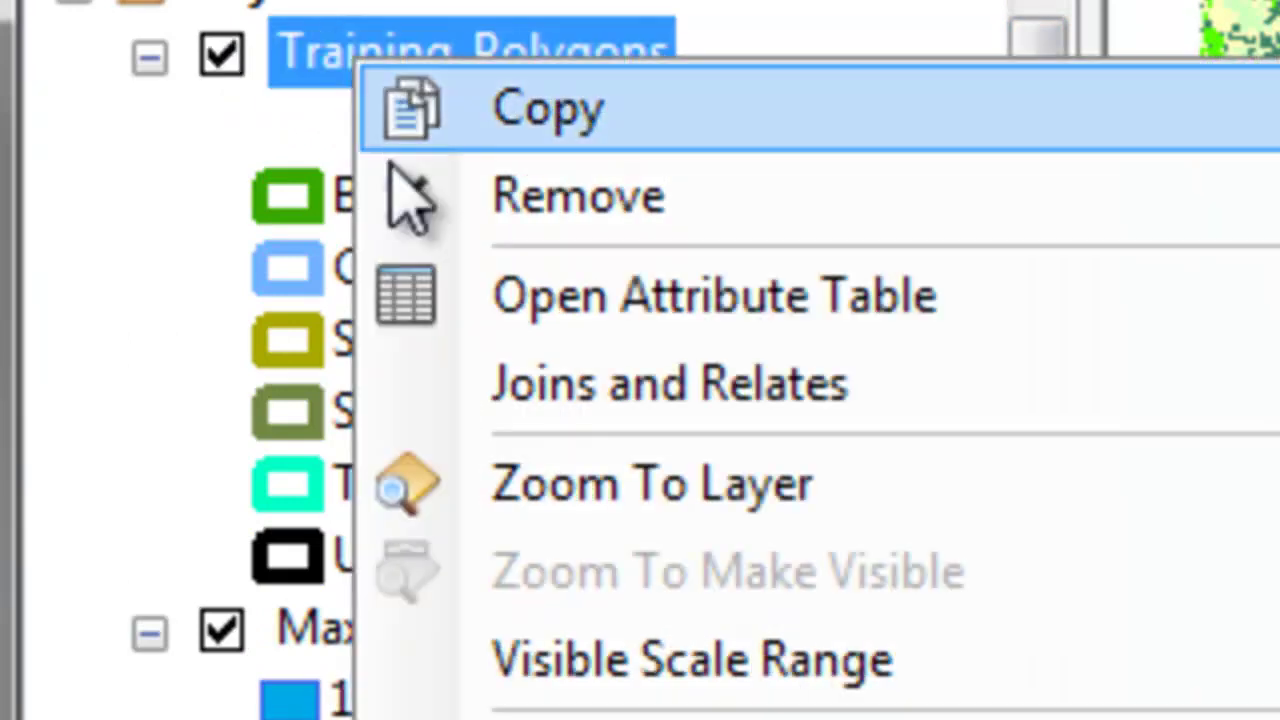
click(451, 310)
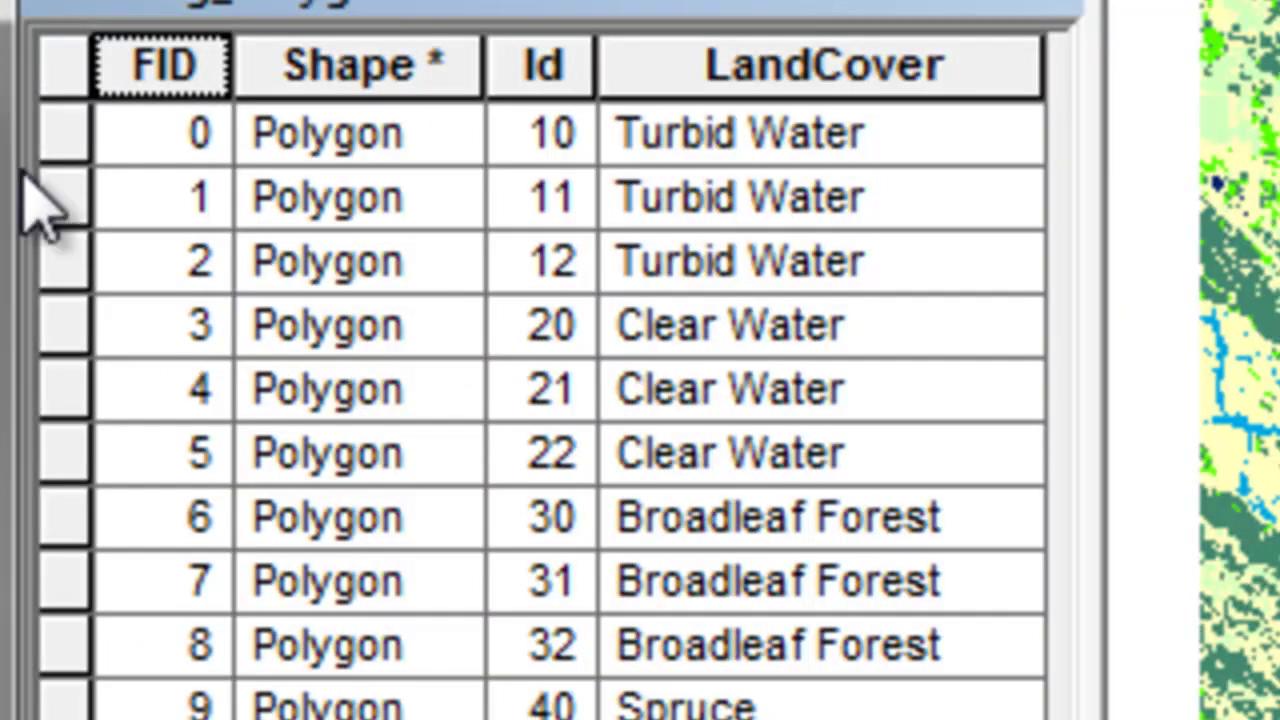
click(67, 133)
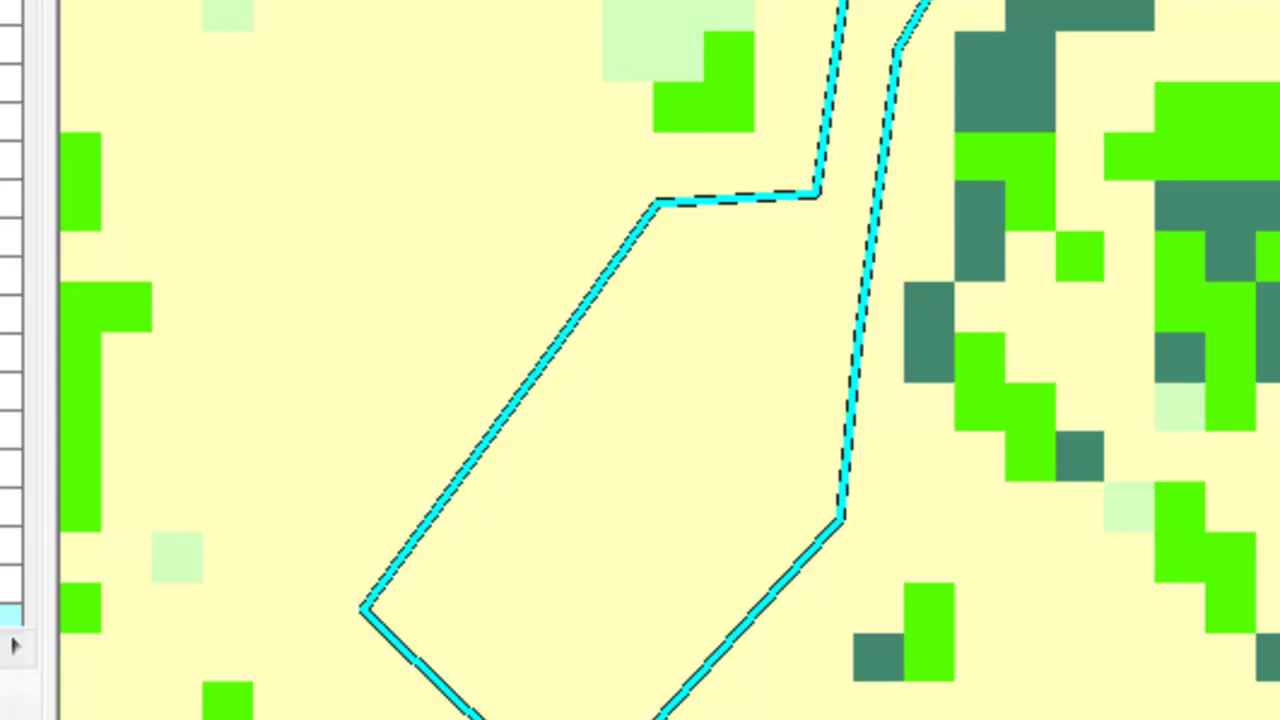
click(10, 507)
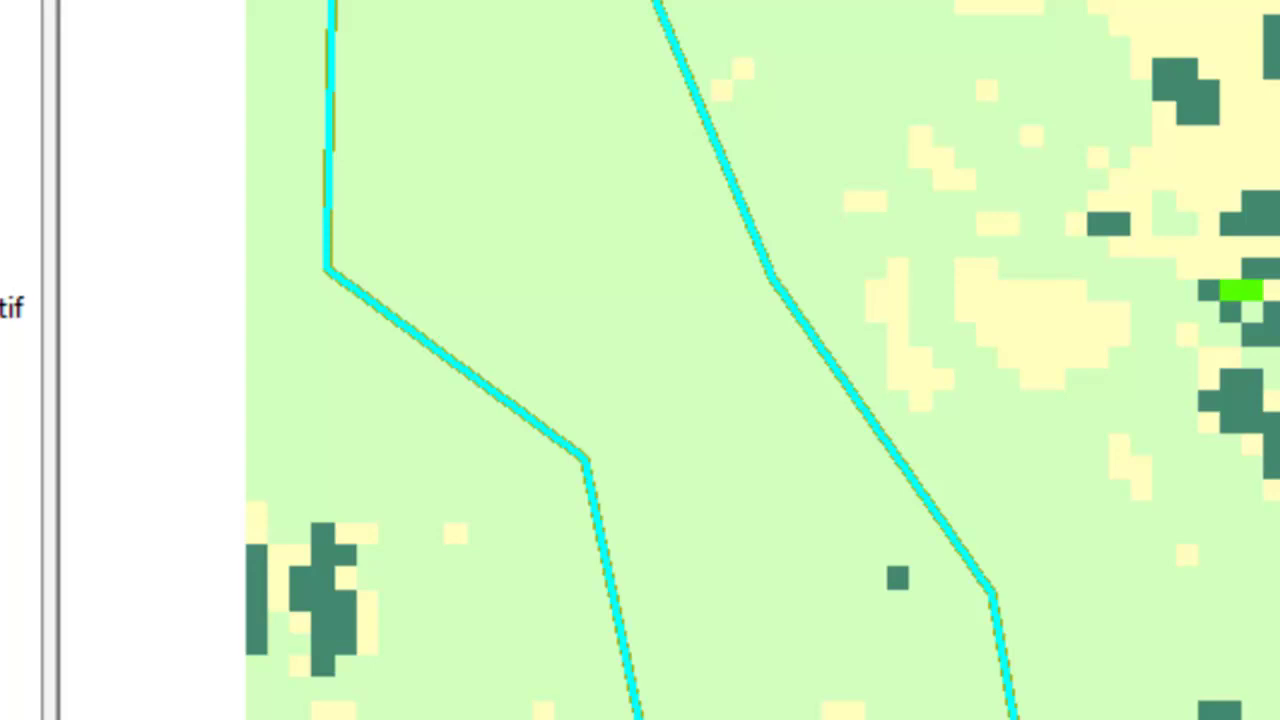
- Open the context menu of the classified raster layer in the Table of Contents
right_click(12, 308)
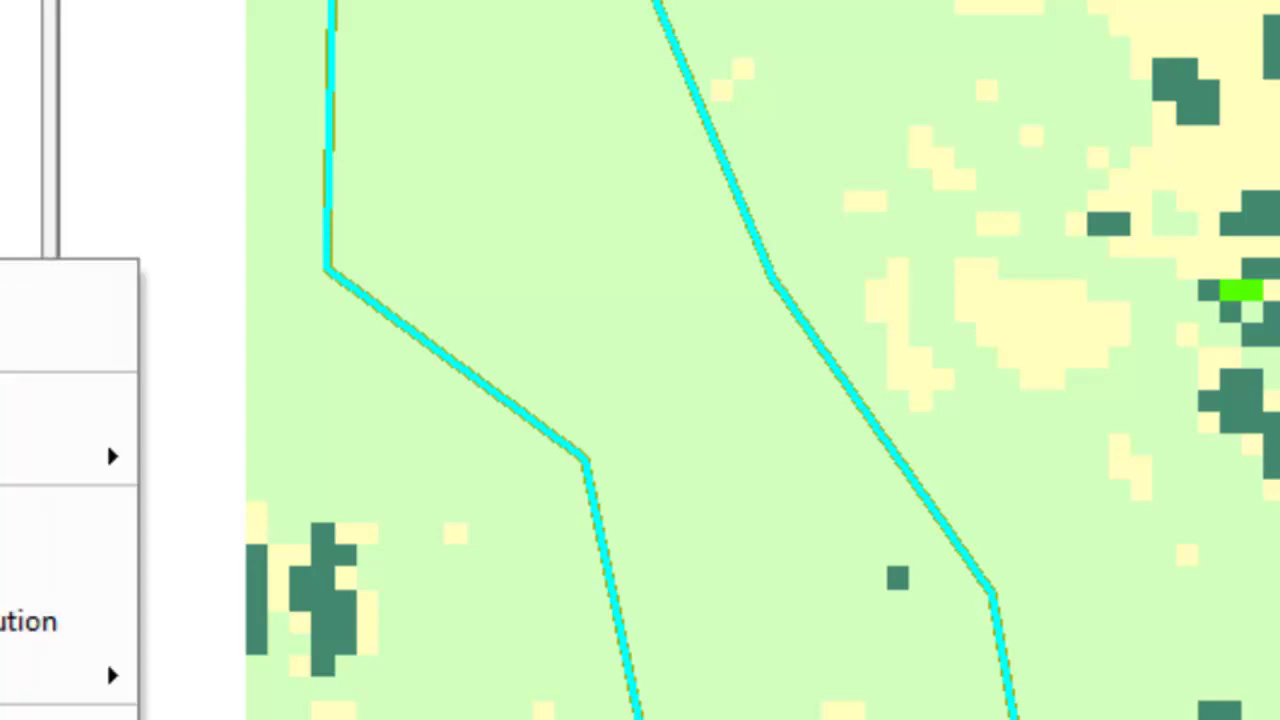